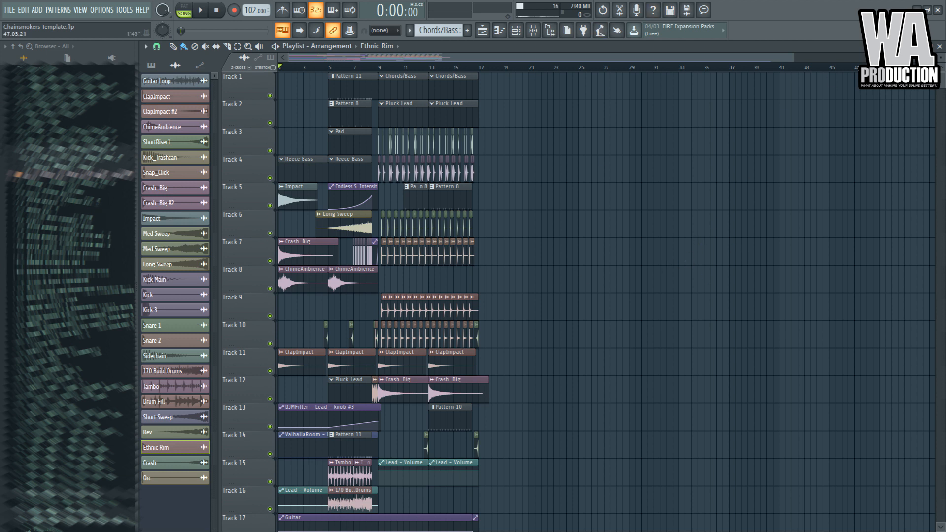
- Look through the arrangement and the Chords/Bass pattern's channels, and play the song to its end
left_click_drag(797, 58, 485, 66)
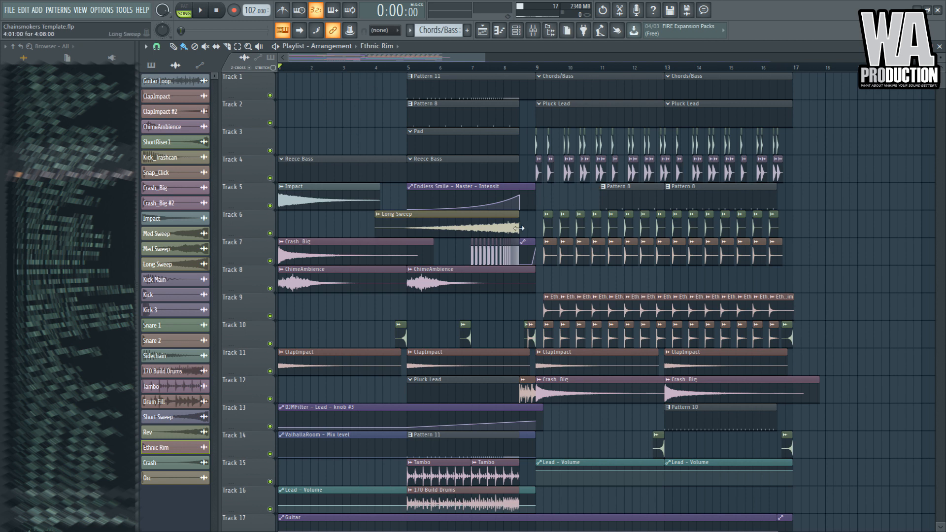
left_click_drag(463, 58, 424, 57)
double_click(551, 88)
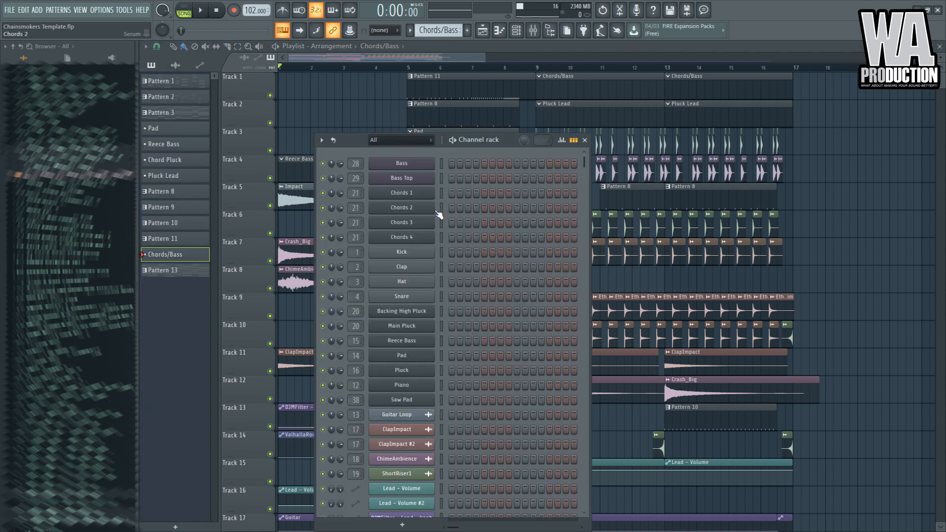
key("F6")
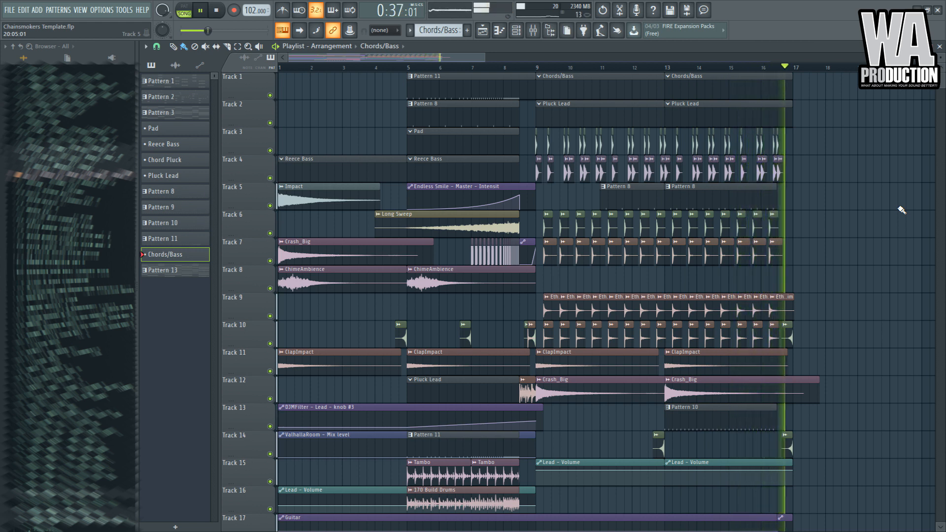
key("space")
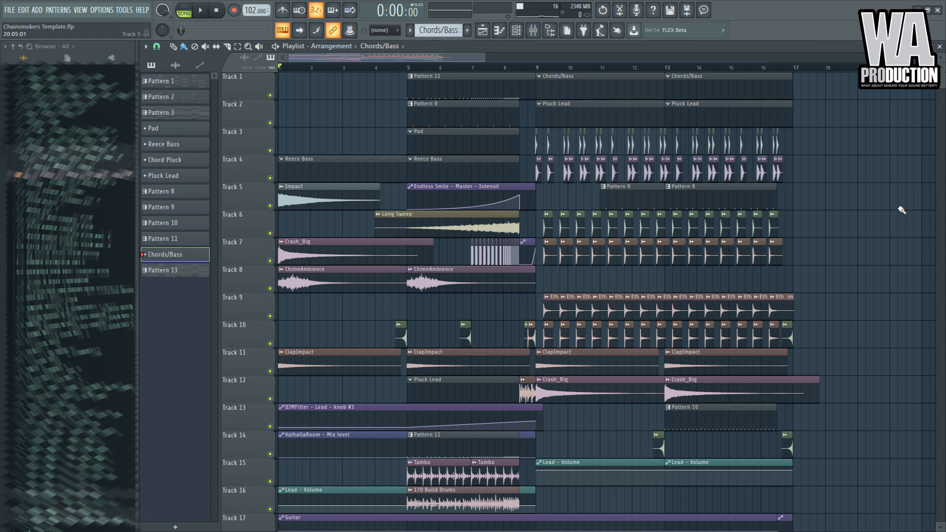
- Select bars 25 to 29 in the empty part of the playlist, create a new pattern and open the Piano channel's piano roll
scroll(416, 63, "right", 10)
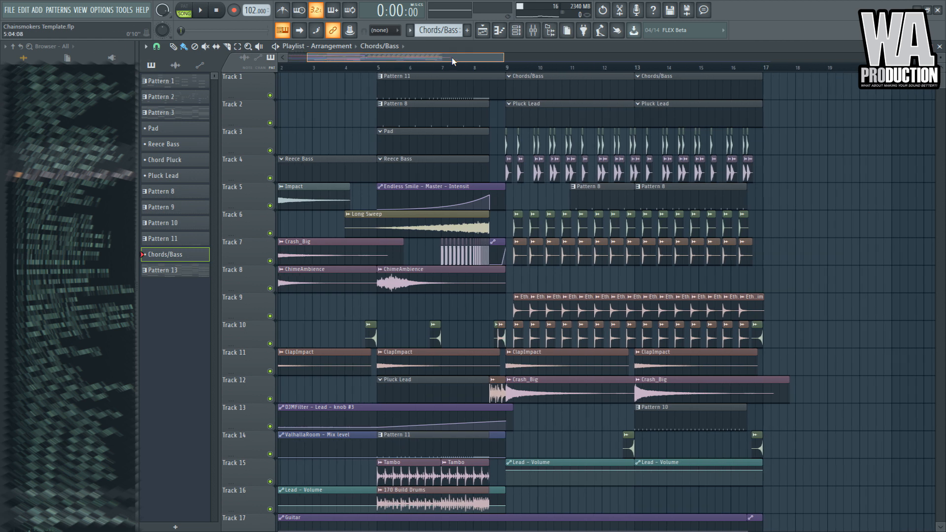
left_click(455, 67)
left_click_drag(455, 67, 582, 88)
left_click(517, 31)
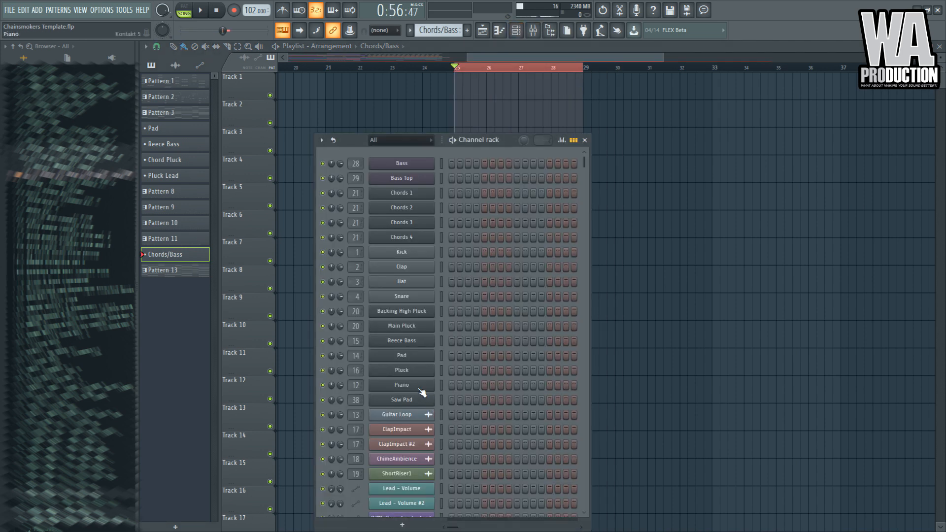
key("F7")
left_click(468, 30)
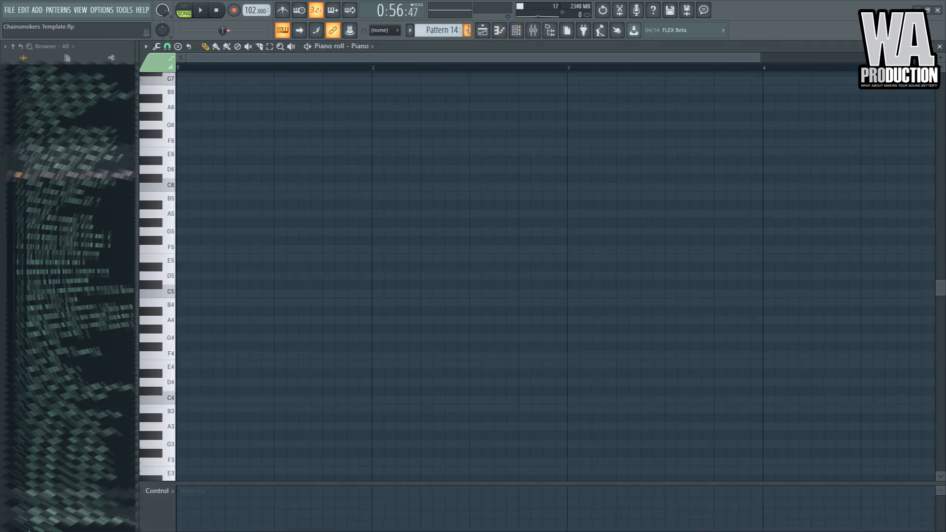
scroll(216, 276, "down", 2)
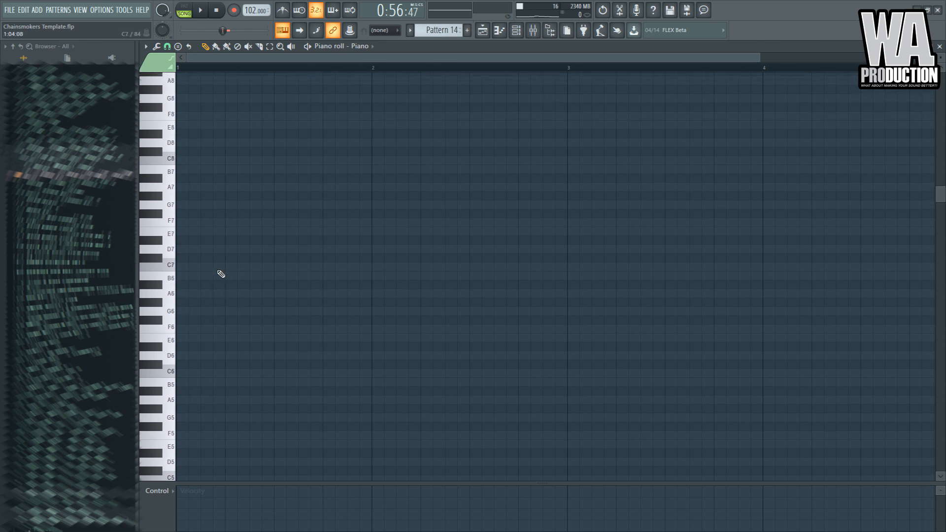
left_click(197, 188)
left_click_drag(218, 187, 191, 302)
right_click(192, 302)
- Add a sampler channel named "(delete)" and stamp an F major scale from F4 to E5 across four bars in its piano roll
left_click(516, 31)
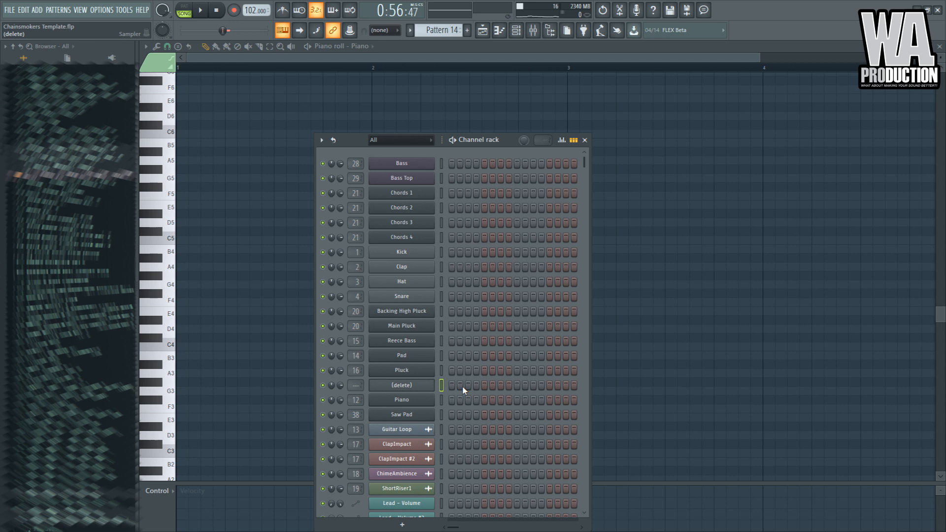
key("F6")
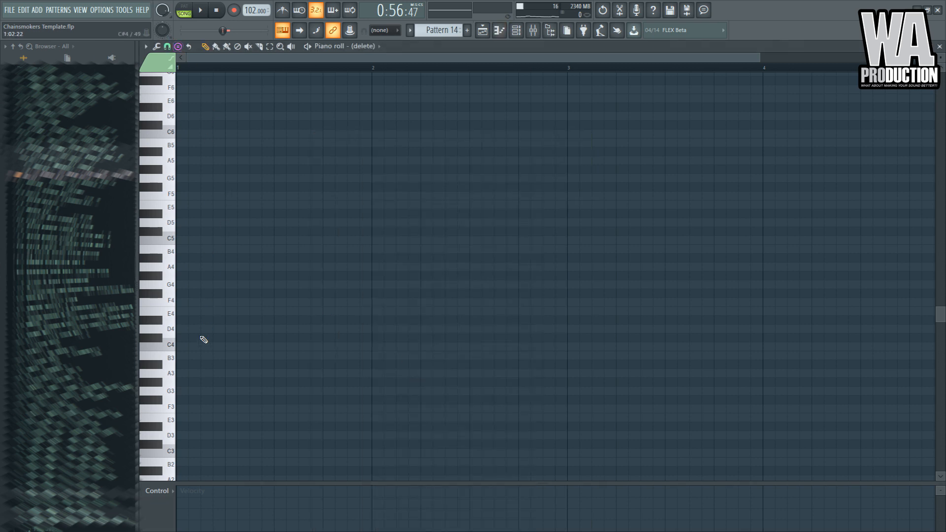
left_click(195, 303)
left_click_drag(198, 305, 764, 322)
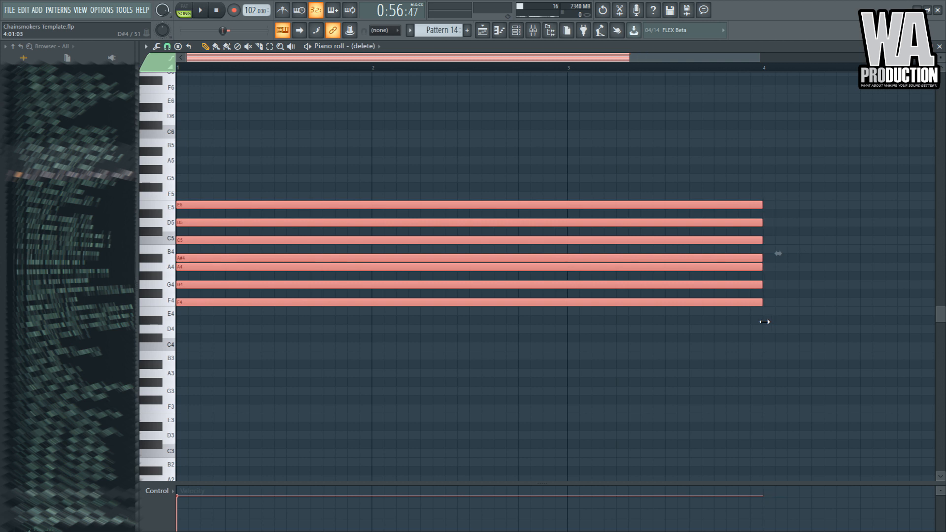
key("Delete")
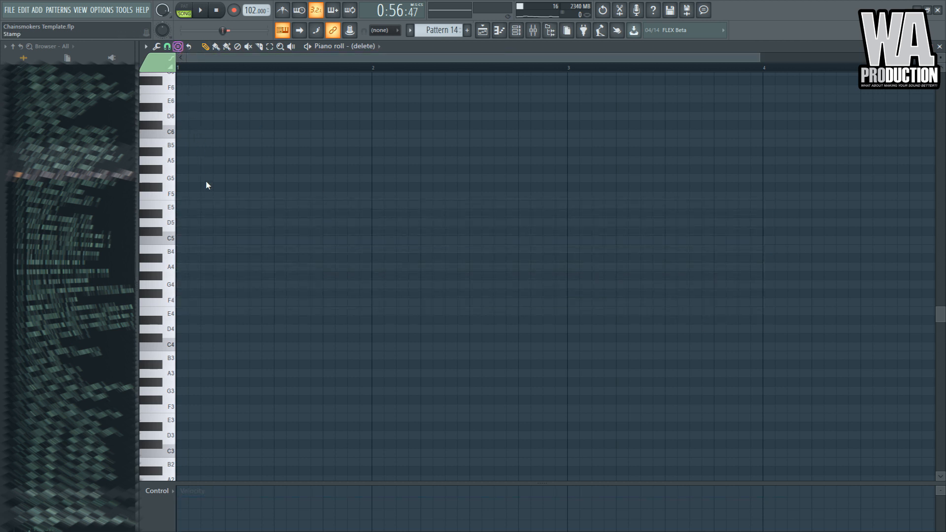
key("ctrl+z")
left_click_drag(196, 302, 172, 302)
scroll(444, 342, "down", 3)
left_click_drag(497, 306, 613, 300)
- Duplicate the scale notes into the lower and upper octaves so they span F2 to E7
left_click_drag(181, 303, 79, 465)
left_click_drag(626, 413, 625, 360)
left_click(183, 415)
right_click(185, 418)
mouse_move(188, 410)
left_mouse_down()
mouse_move(201, 211)
mouse_move(181, 194)
mouse_move(148, 338)
mouse_move(85, 402)
mouse_move(95, 383)
mouse_move(94, 392)
mouse_move(213, 393)
mouse_move(113, 74)
mouse_move(104, 220)
left_mouse_up()
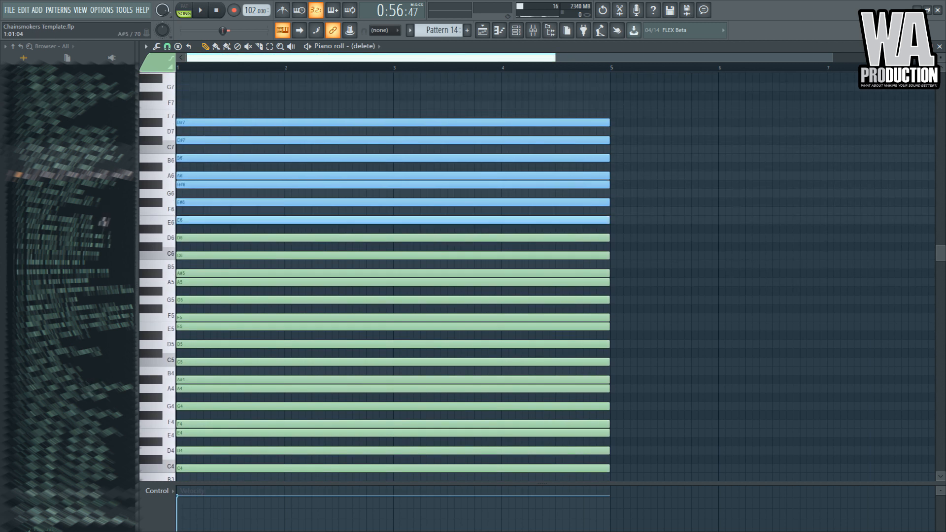
- Place a short F major chord (F4, A4, C5) at the start of bar 1 in the Piano channel's piano roll
left_click(516, 30)
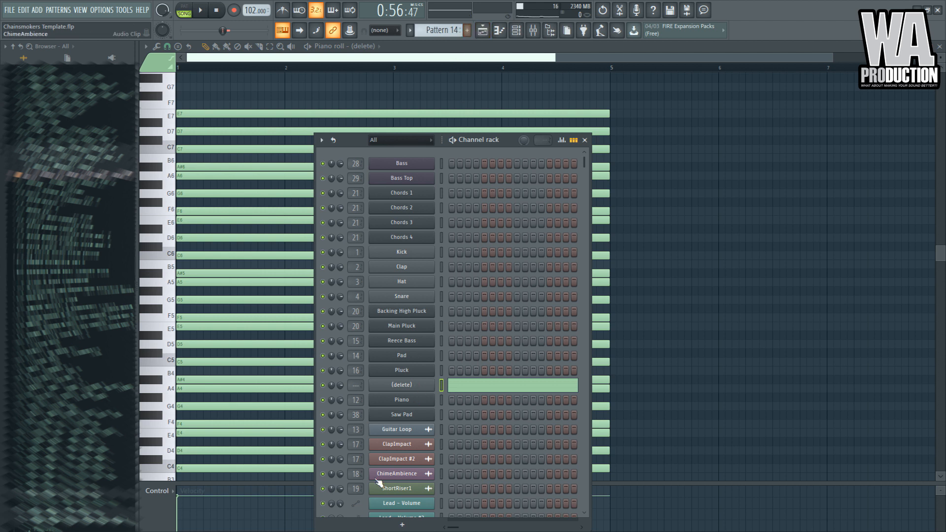
left_click(401, 403)
left_click(499, 30)
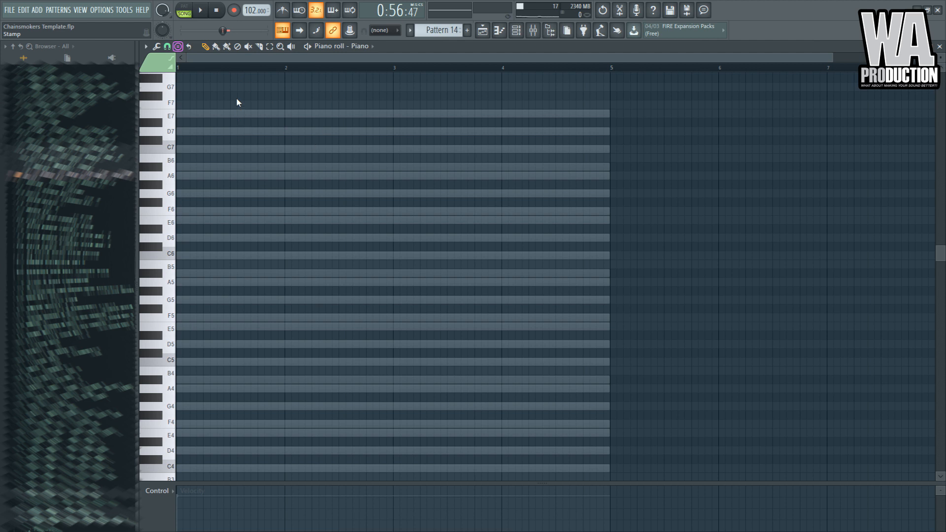
left_click(190, 318)
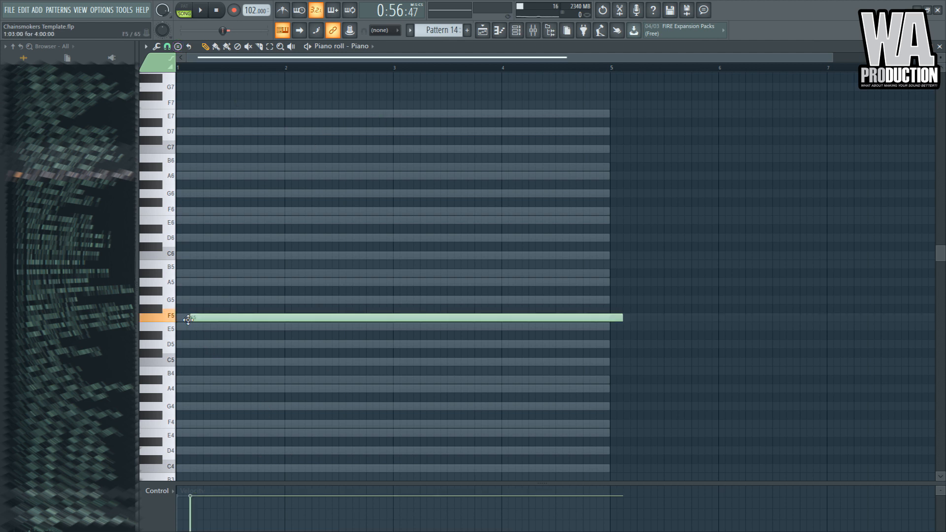
left_click_drag(609, 315, 179, 362)
key("space")
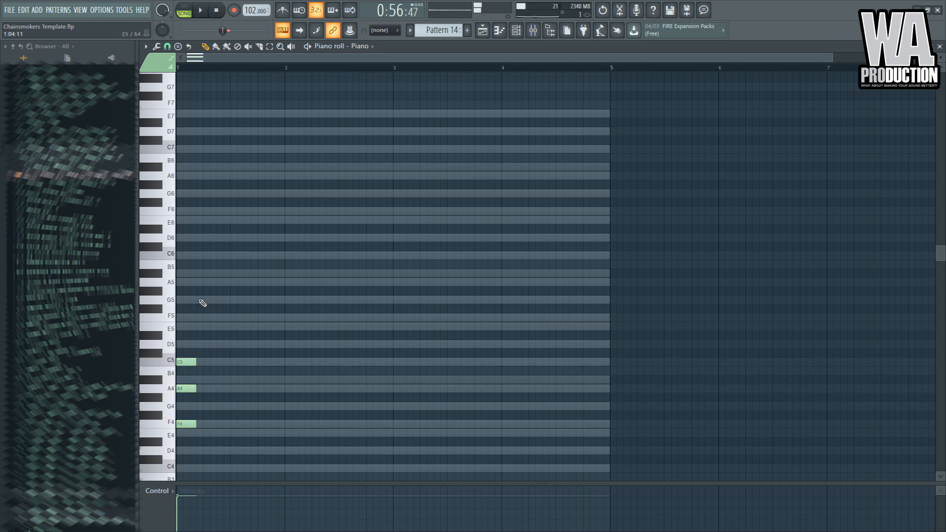
- Switch playback to pattern mode and add a D minor chord (D4, F4, A4) near the end of bar 1
left_click(183, 10)
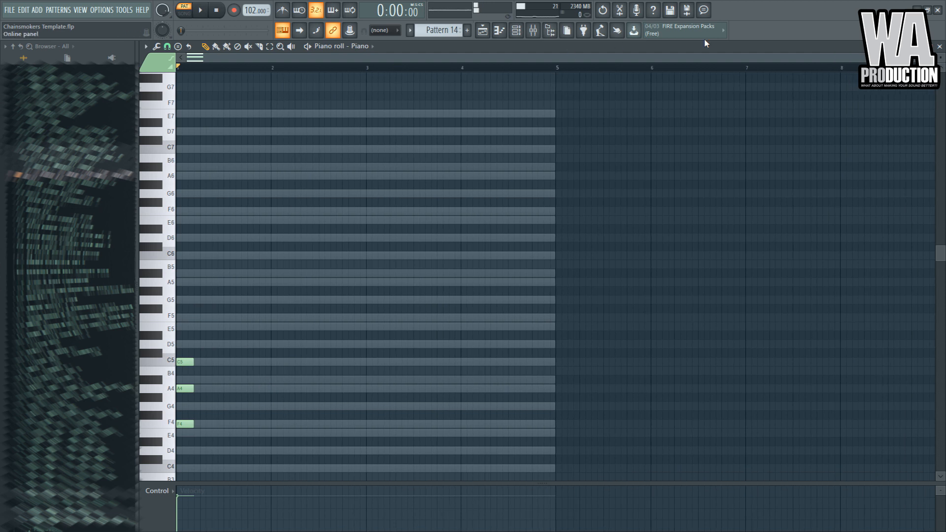
key("space")
scroll(212, 174, "down", 5)
left_click_drag(192, 128, 253, 235)
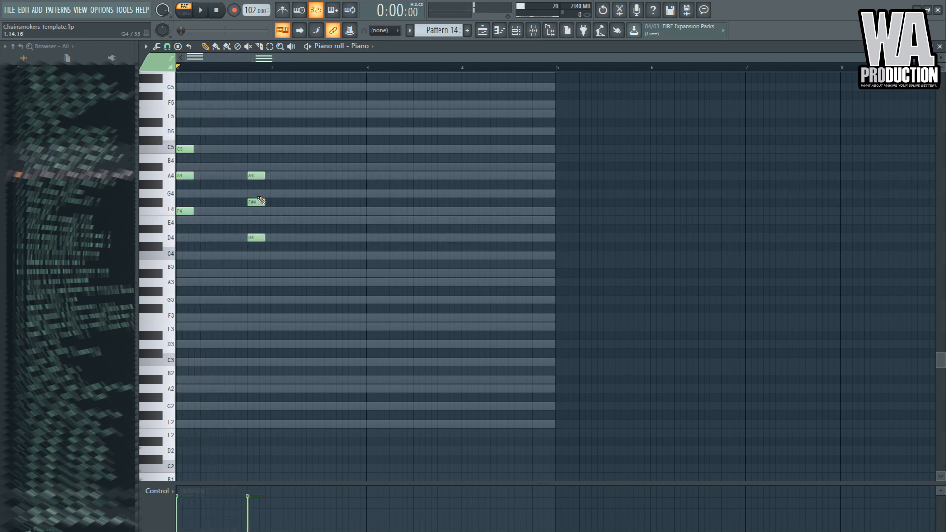
key("space")
left_click_drag(261, 194, 249, 211)
right_click(256, 203)
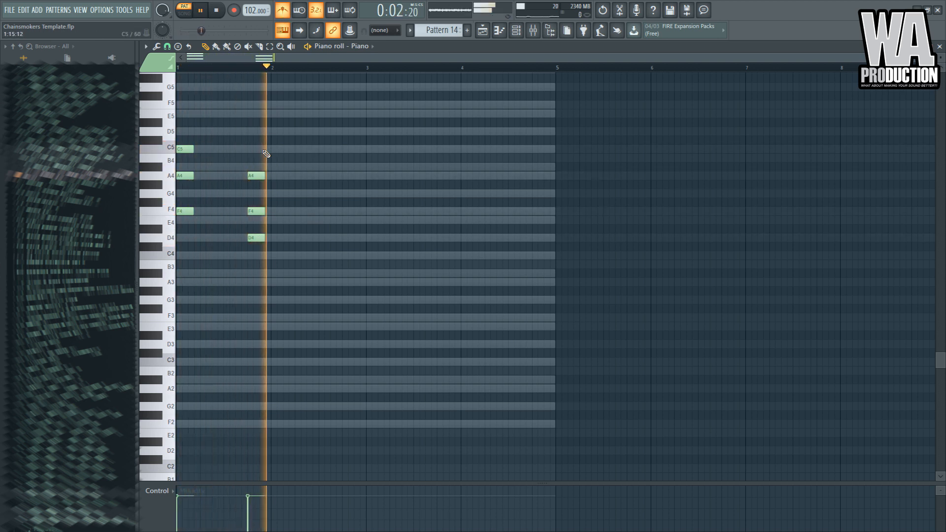
- Move the D minor chord slightly earlier and place four C major chords (C4, E4, G4) in bar 2, with a gap before the last
left_click_drag(265, 154, 282, 234)
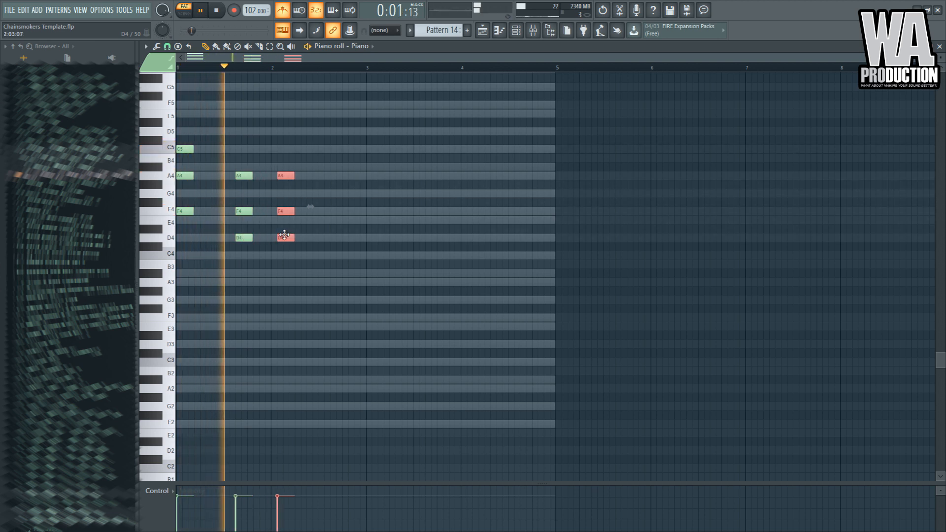
mouse_move(281, 236)
left_mouse_down()
mouse_move(280, 254)
mouse_move(281, 221)
left_mouse_up()
right_click(281, 244)
mouse_move(294, 155)
left_mouse_down()
mouse_move(276, 259)
mouse_move(312, 256)
left_mouse_up()
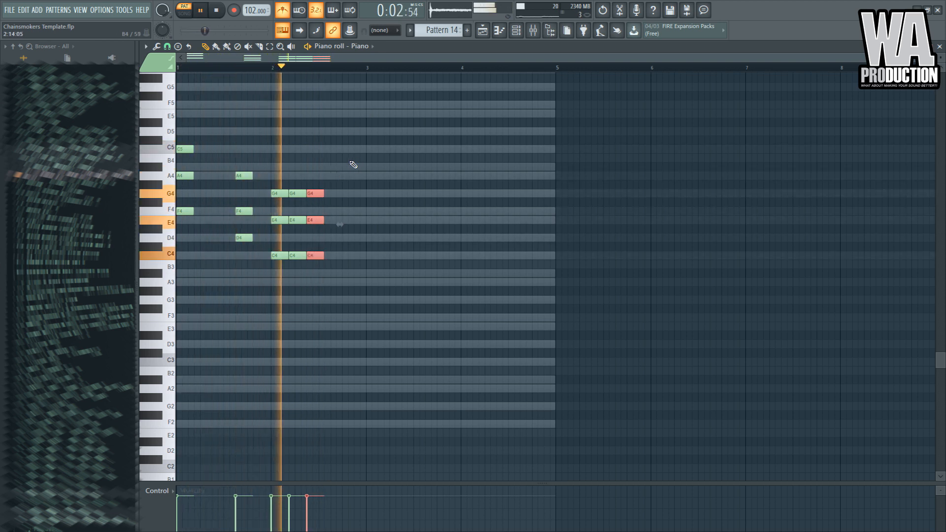
left_click_drag(313, 252, 351, 256)
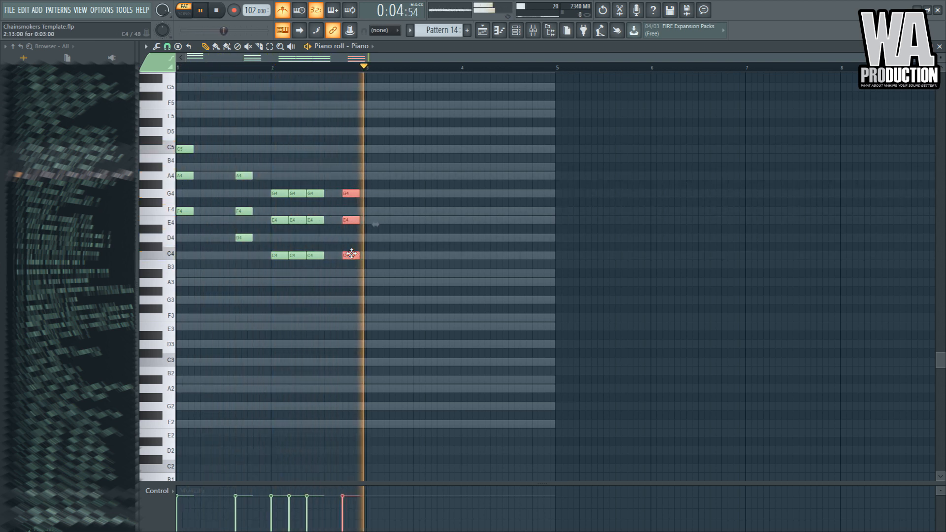
key("space")
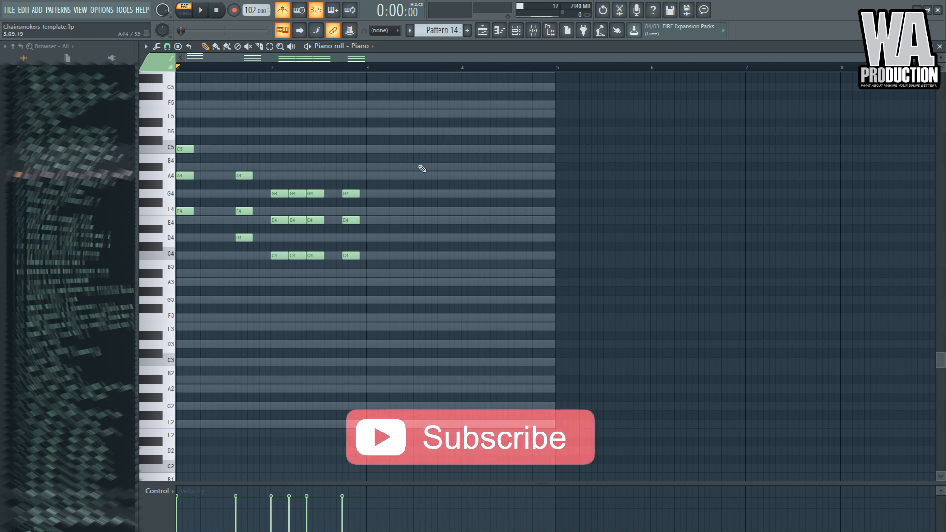
- Copy the four bar 2 chords into bar 3, transposed down to A#3, D4 and F4
key("space")
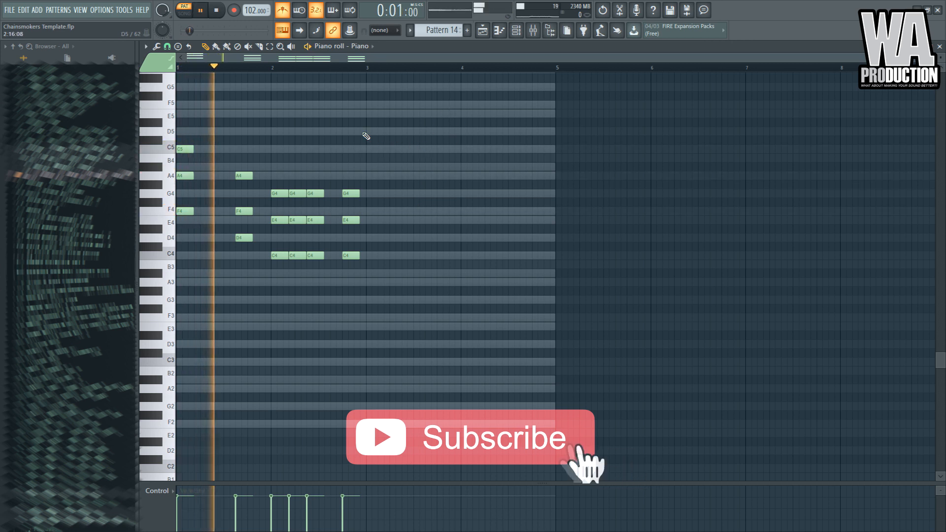
left_click_drag(401, 145, 372, 274)
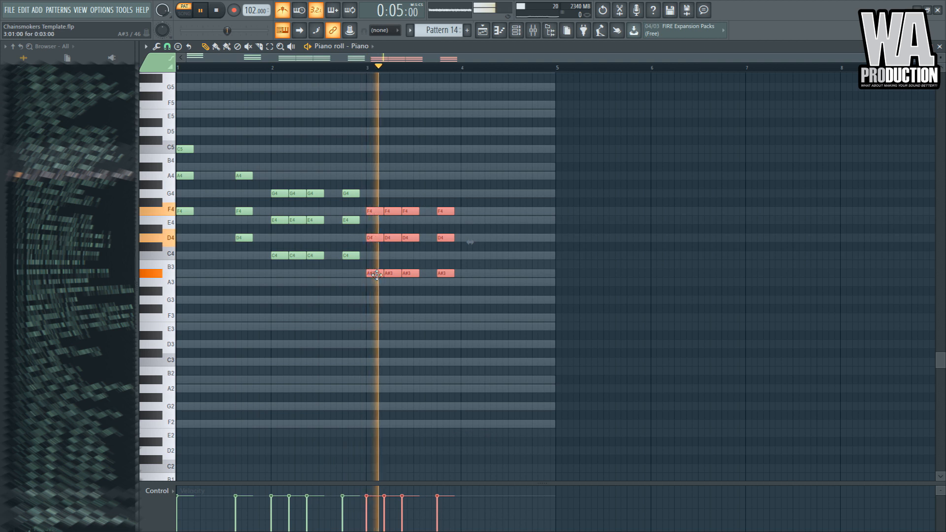
right_click(415, 299)
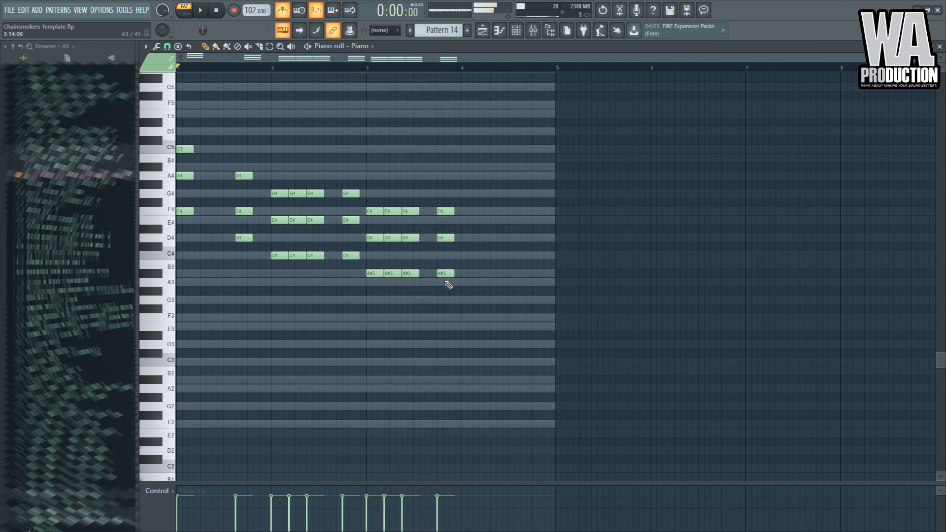
key("space")
- Place a chord with E4 and G4 at the start of bar 4 and delete the second chord in bar 3
left_click_drag(451, 268, 472, 257)
right_click(392, 275)
right_click(394, 238)
right_click(395, 210)
- Move the last bar 2 chord slightly earlier and reduce bar 3 to three evenly spaced chords by deleting its last one
left_click_drag(363, 265, 338, 193)
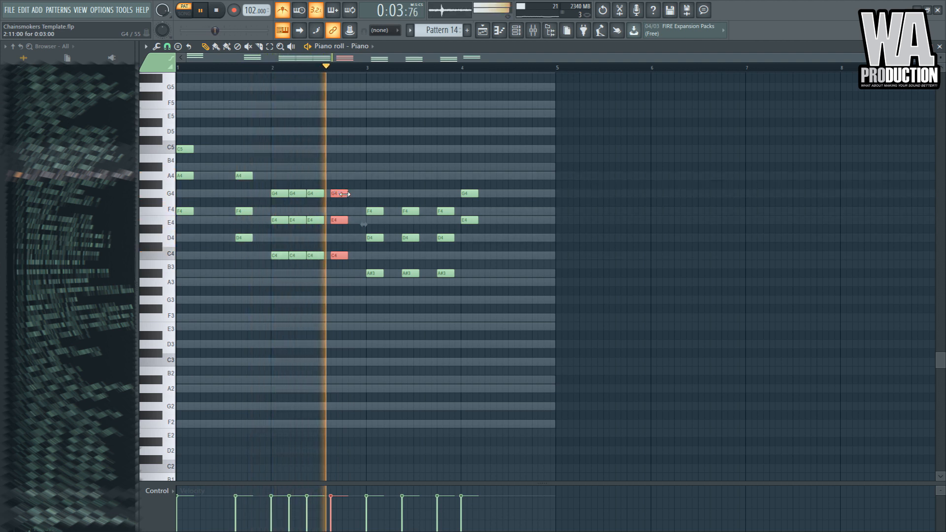
mouse_move(421, 200)
left_mouse_down()
mouse_move(401, 286)
mouse_move(399, 271)
mouse_move(434, 274)
mouse_move(424, 273)
left_mouse_up()
right_click(450, 273)
right_click(448, 238)
right_click(448, 212)
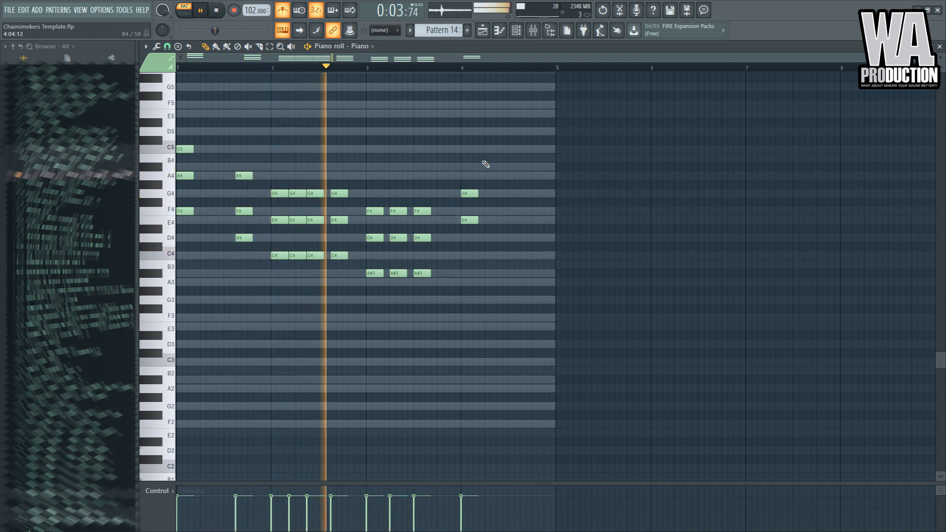
- Shift the second and third chords of bar 3 earlier so all three follow each other directly
key("space")
key("space")
left_click_drag(394, 190, 394, 339)
left_click_drag(398, 275, 413, 164)
- Add a C major chord (C4, E4, G4) in the later part of bar 3 and delete the notes at the start of bar 4
left_click_drag(418, 209, 467, 258)
key("space")
key("space")
right_click(468, 256)
left_click_drag(428, 191, 436, 259, "ctrl")
left_click(441, 233, "ctrl")
right_click(471, 230)
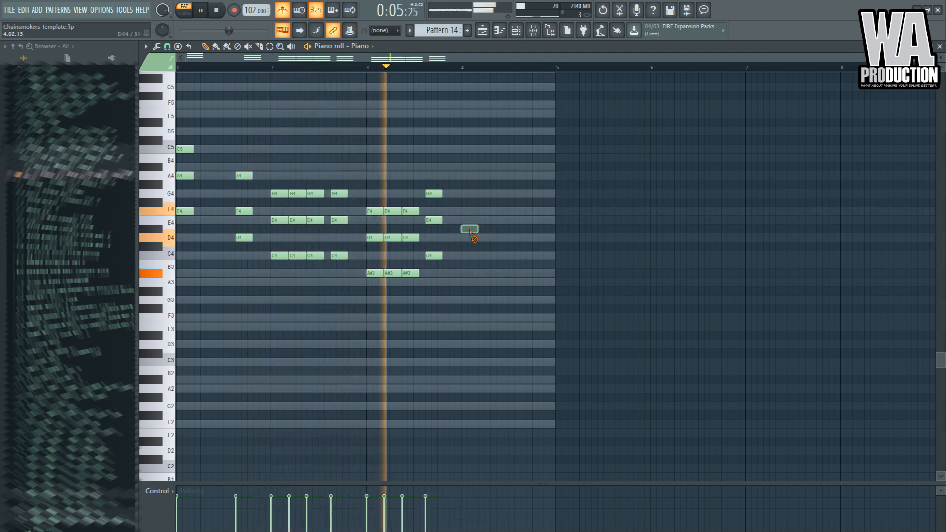
- Copy two bar 3 chords to the start of bar 4 and change them to A minor (A3, C4, E4)
left_click_drag(423, 200, 395, 312, "ctrl")
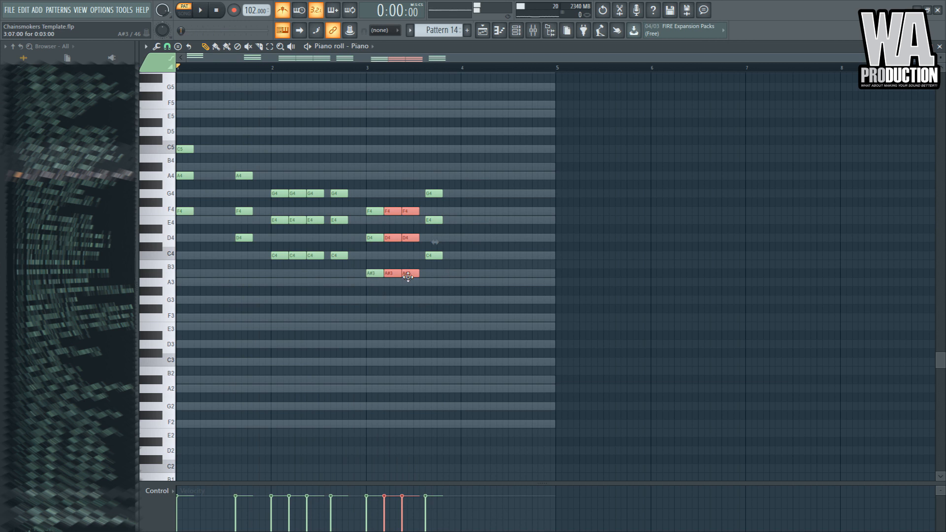
key("space")
left_click_drag(471, 241, 485, 286)
left_click_drag(504, 252, 481, 262, "ctrl")
left_click(503, 240, "ctrl")
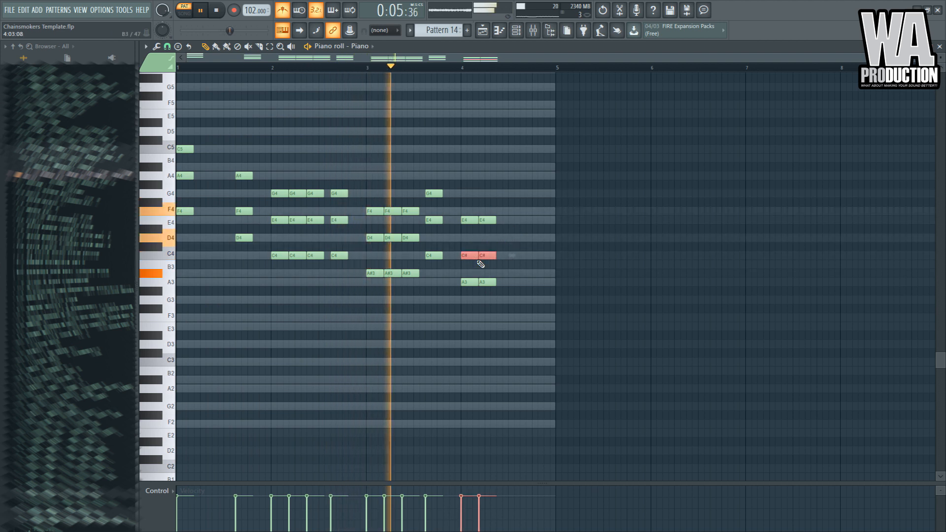
left_click(564, 264, "ctrl")
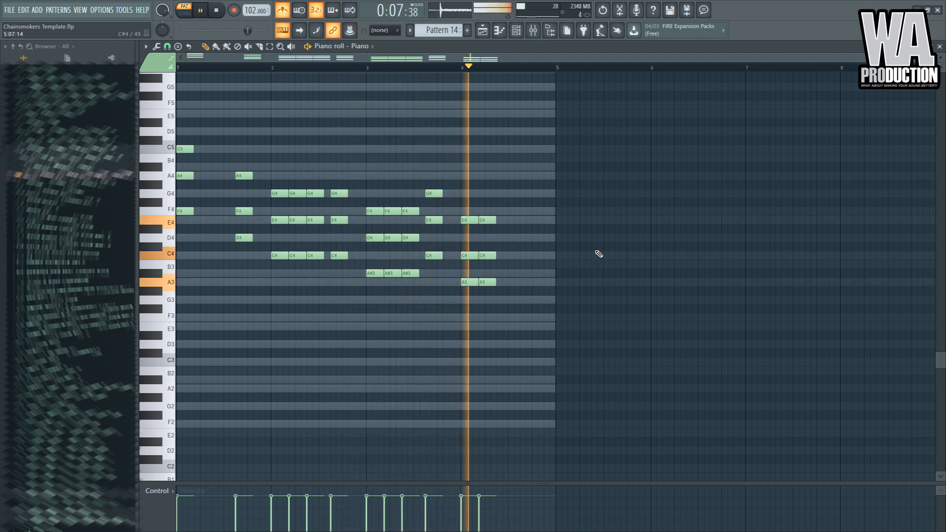
- Add a G minor chord (G3, A#3, D4) in the second half of bar 4 and nudge it slightly later
key("space")
left_click_drag(493, 282, 518, 298, "shift")
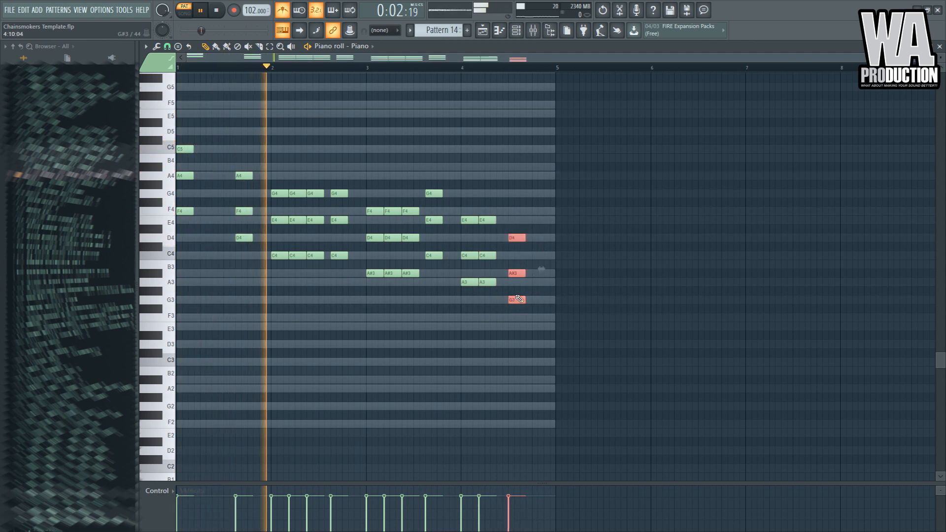
left_click(530, 289, "ctrl")
left_click_drag(524, 225, 501, 348, "ctrl")
mouse_move(511, 300)
left_mouse_down()
mouse_move(500, 301)
mouse_move(517, 302)
left_mouse_up()
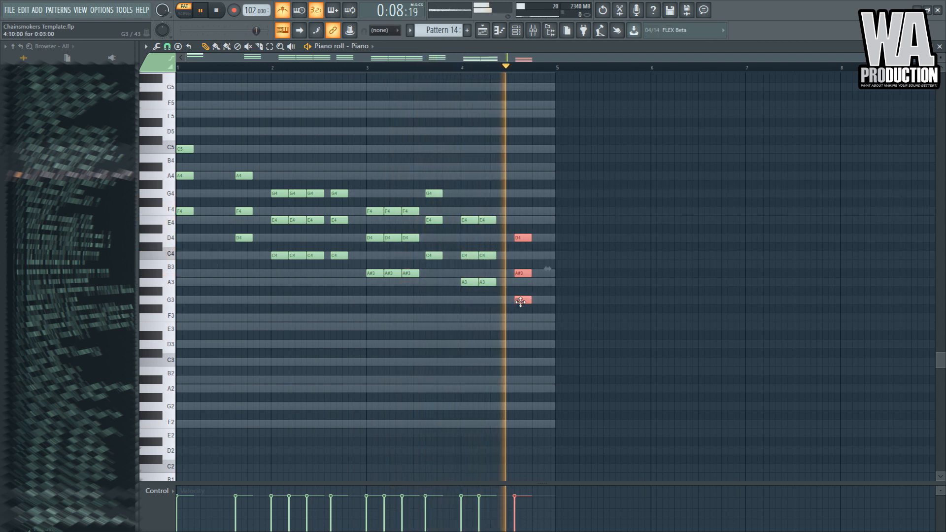
- Shift the G minor chord in bar 4 slightly earlier and play the pattern from the start
left_click_drag(518, 302, 505, 301)
key("space")
key("space")
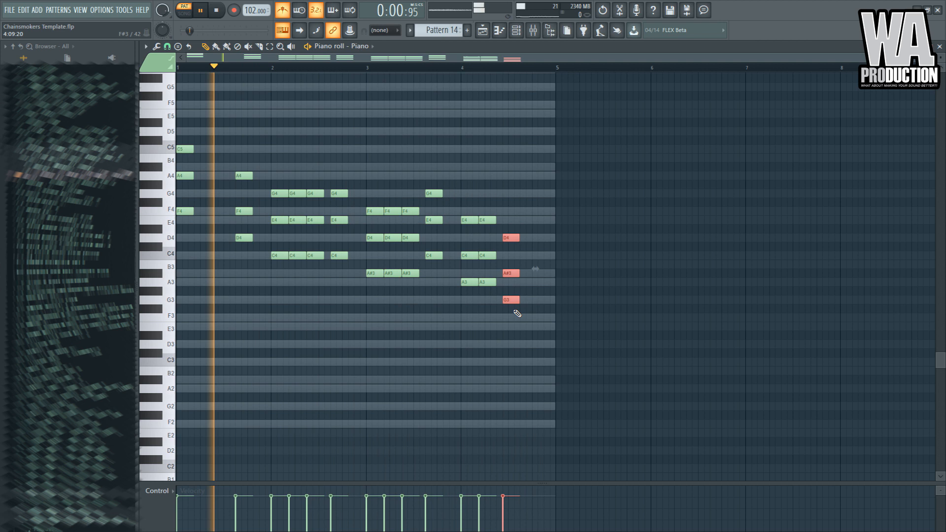
- Replace the G minor chord in bar 4 with an A#3, D4, F4 chord
right_click(508, 300)
right_click(508, 274)
right_click(509, 238)
left_click(467, 283, "ctrl+shift")
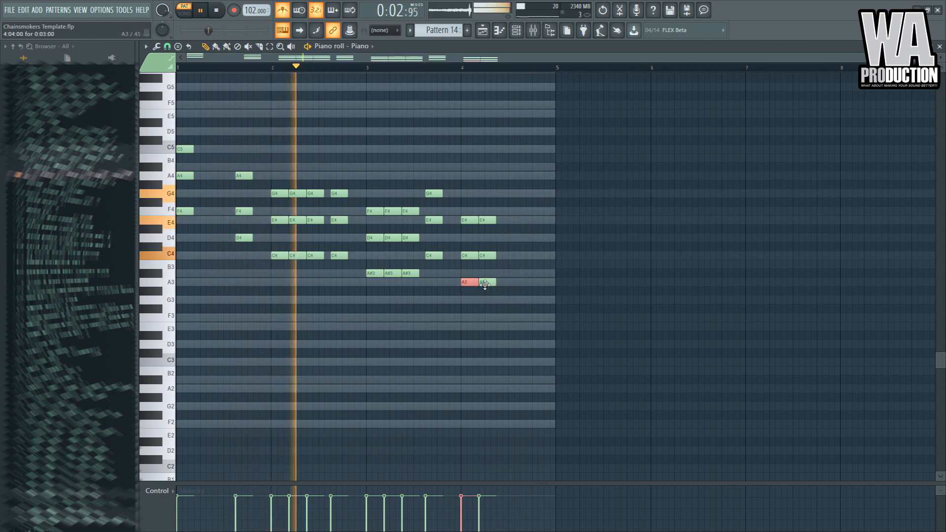
left_click_drag(409, 199, 510, 277)
left_click(521, 351, "ctrl")
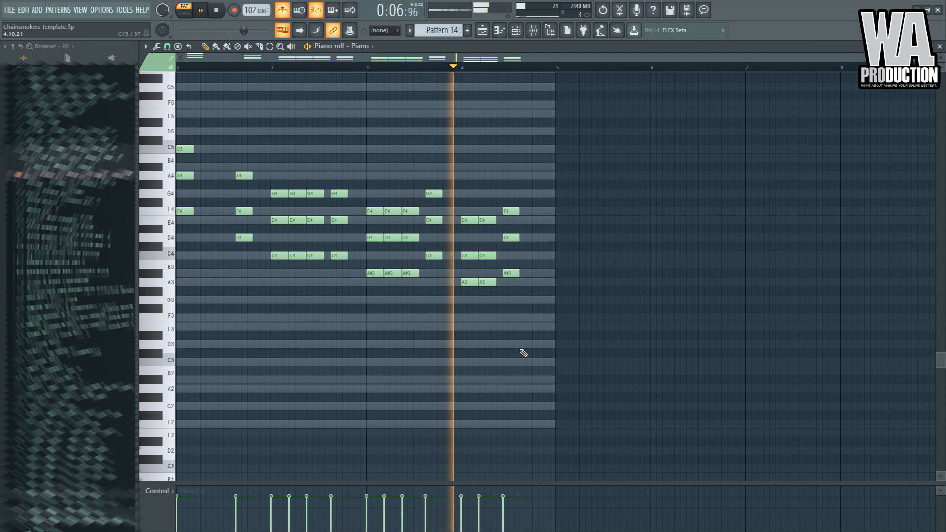
- Move the A#3, D4, F4 chord earlier so it directly follows the two A minor chords in bar 4
left_click_drag(510, 200, 522, 376)
left_click_drag(510, 274, 505, 273)
left_click(542, 290, "ctrl")
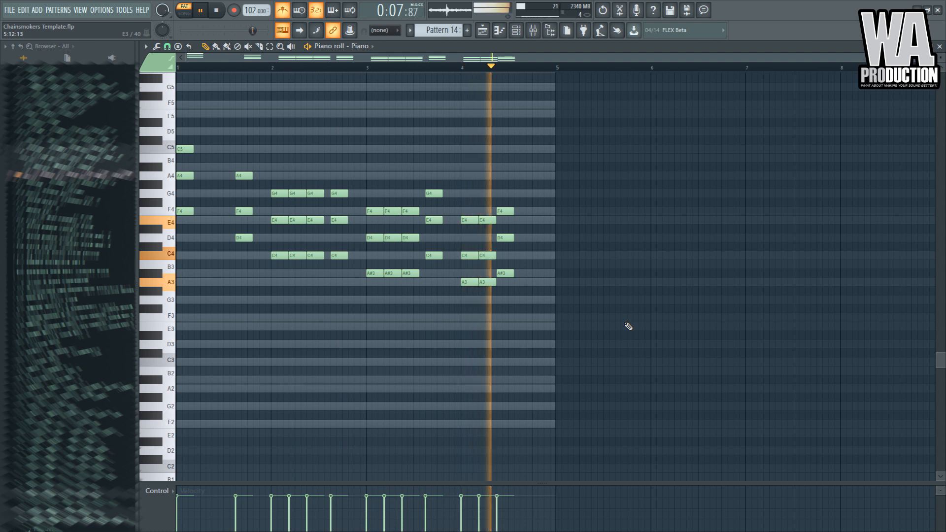
key("space")
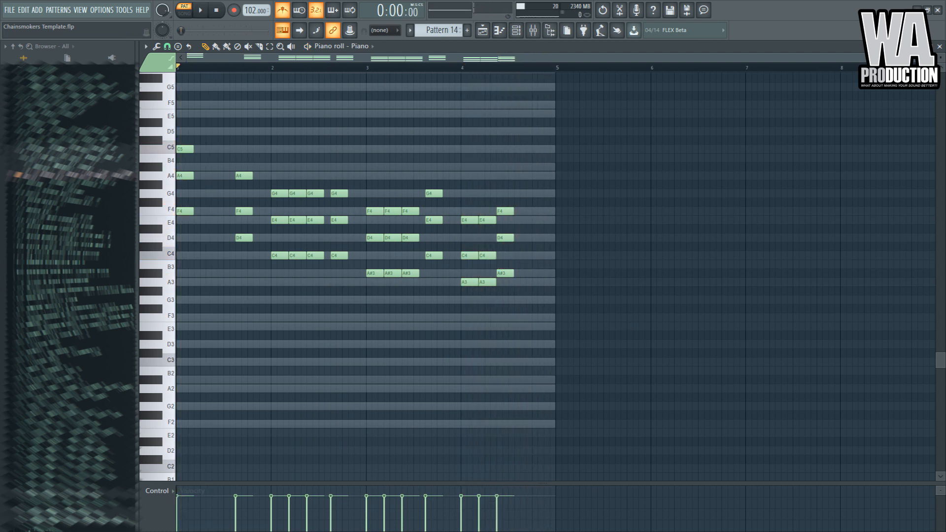
- Change the last chord of bar 2 to D minor (D4, F4, A4) and play the progression
scroll(243, 299, "up", 6)
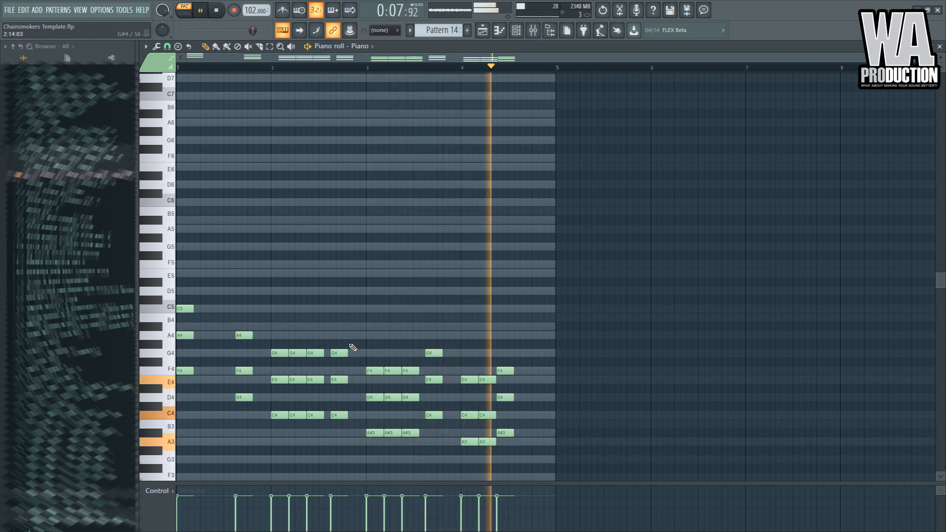
key("space")
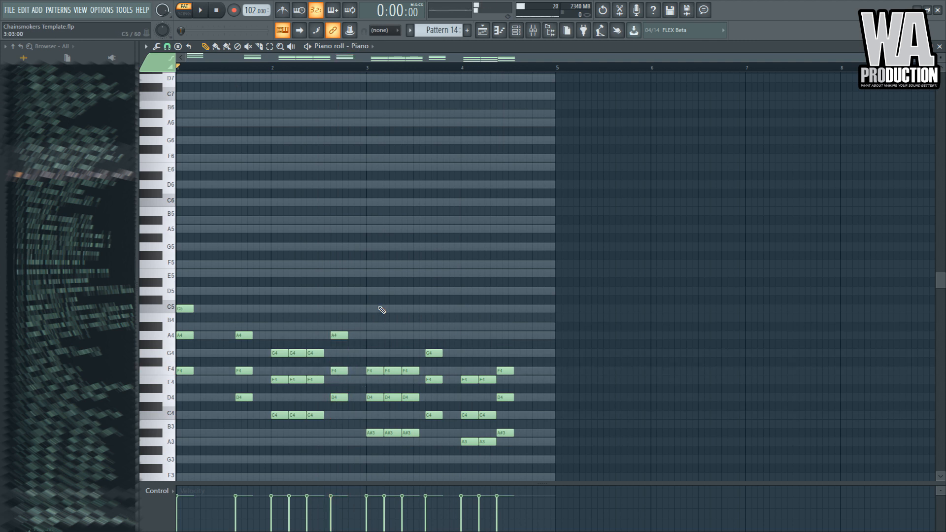
scroll(382, 321, "down", 4)
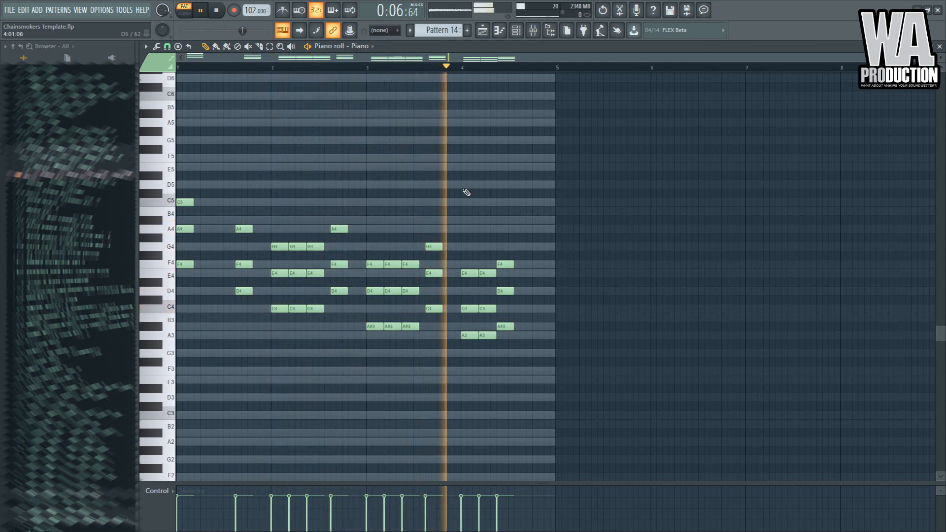
- Add two shorter chords at the end of bar 4: A#3, D4, F4 followed by A3, C4, E4
left_click_drag(511, 257, 507, 359)
key("space")
key("space")
mouse_move(504, 323)
left_mouse_down()
mouse_move(545, 325)
mouse_move(534, 327)
mouse_move(551, 335)
left_mouse_up()
left_click(570, 304, "ctrl")
left_click_drag(549, 299, 549, 308)
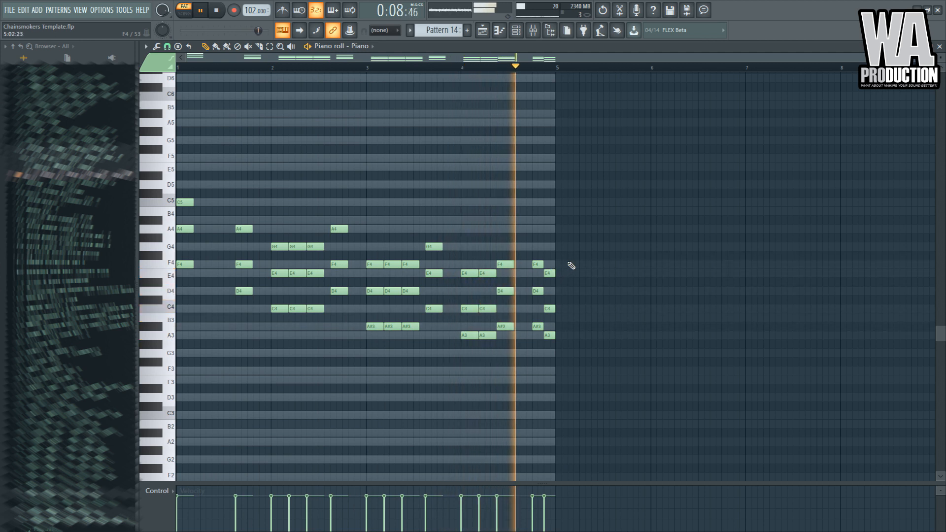
- Change the final chord of bar 4 to C major (C4, E4, G4) and play the progression
left_click_drag(559, 264, 550, 308)
right_click(550, 308)
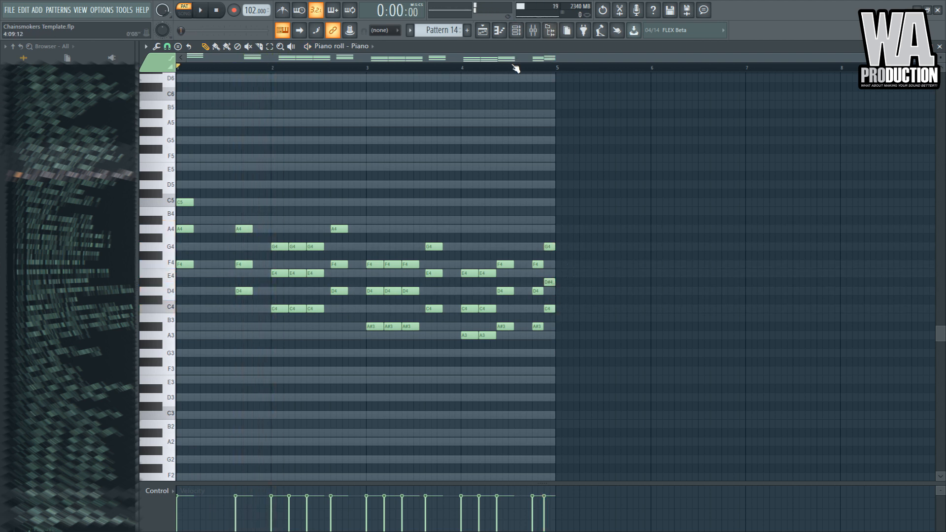
key("space")
left_click_drag(550, 282, 549, 274)
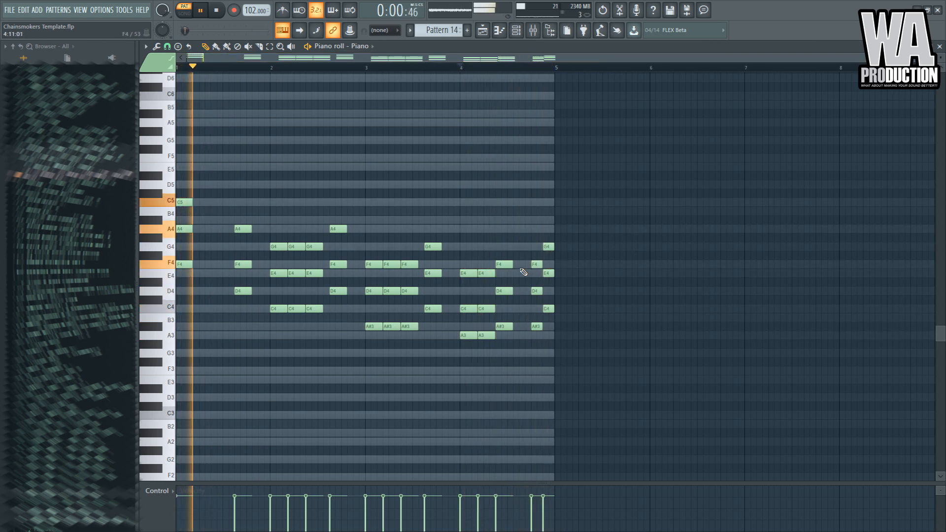
key("space")
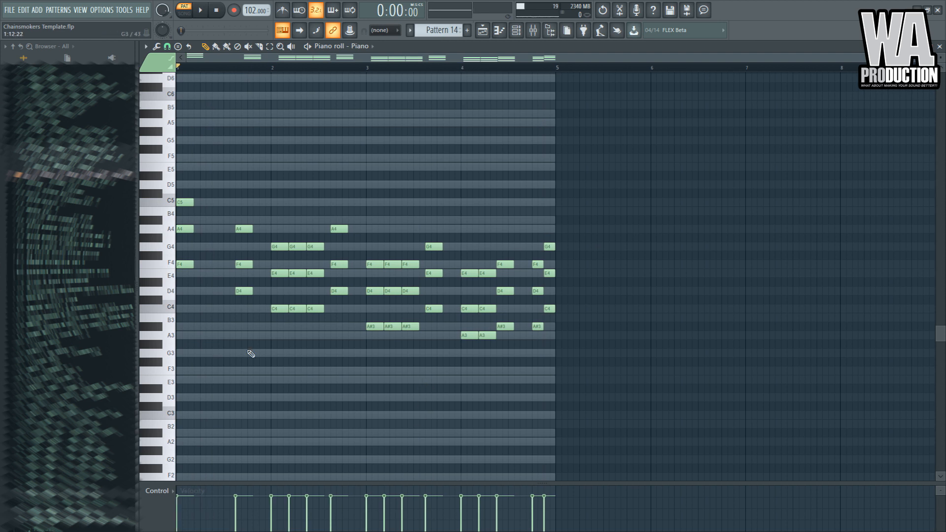
- Start the melody with three short, evenly spaced C6 notes in the first half of bar 1
scroll(264, 176, "up", 2)
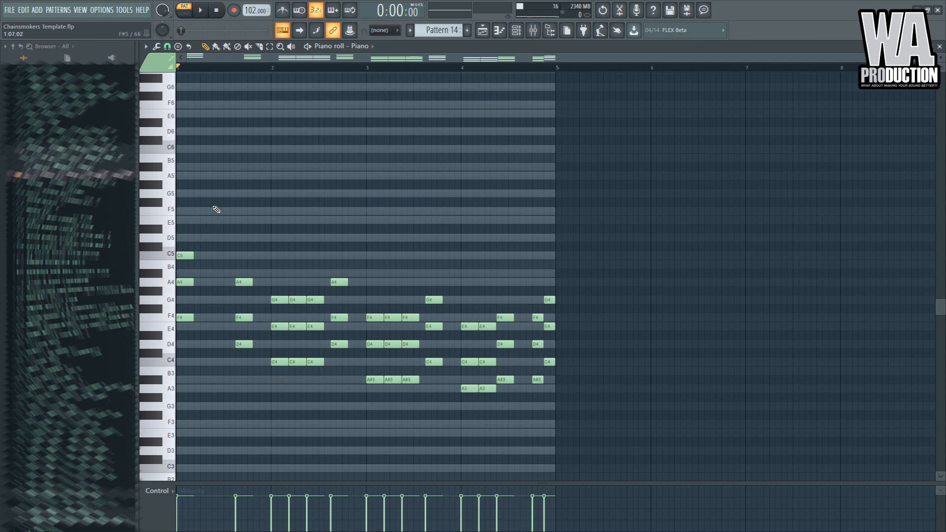
scroll(204, 193, "up", 4)
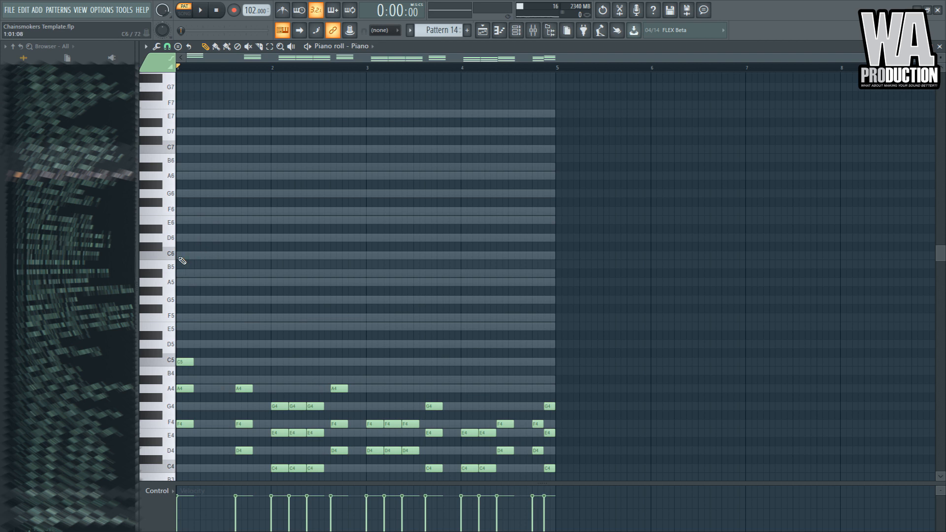
left_click(197, 255)
key("space")
left_click(214, 255)
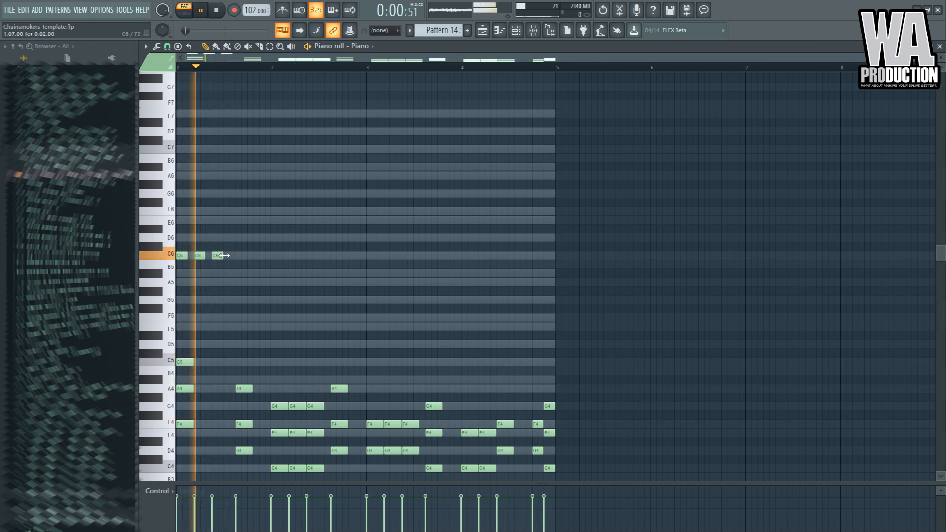
key("space")
key("space")
- Try an E6 and a D6 note over the second chord of bar 1, raise the E6 to F6, and delete both
left_click(240, 220)
left_click(252, 238)
key("space")
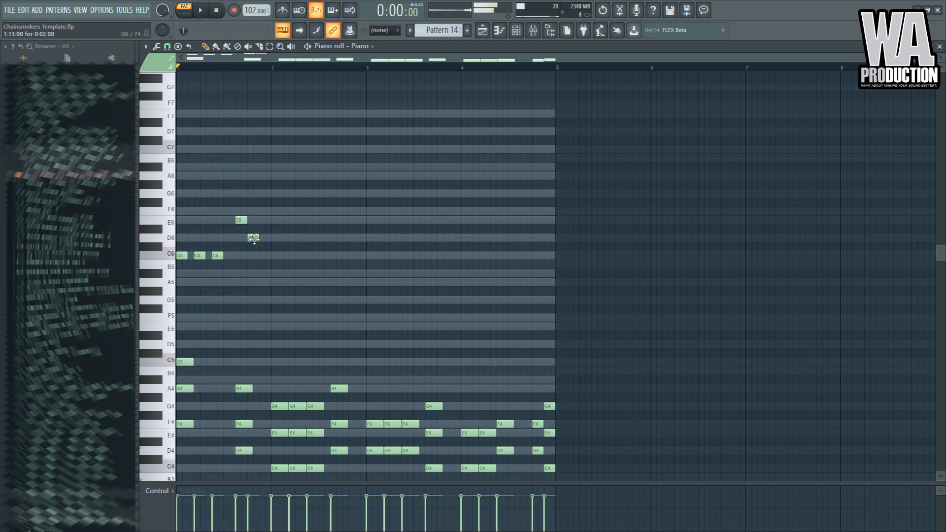
left_click_drag(241, 221, 241, 211)
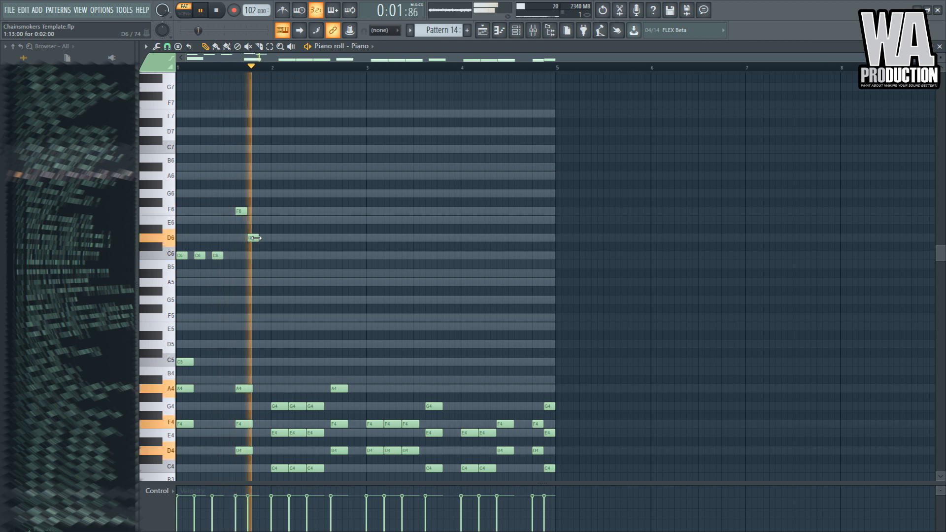
right_click(253, 238)
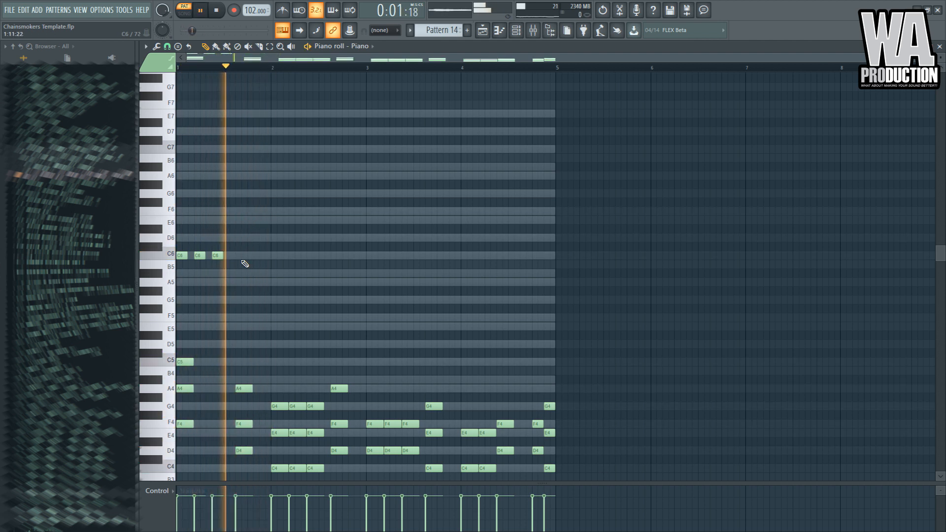
- Add a C6, an overlapping F6 and a further C6 note to the melody in the last part of bar 1
left_click(241, 211)
left_click(260, 256)
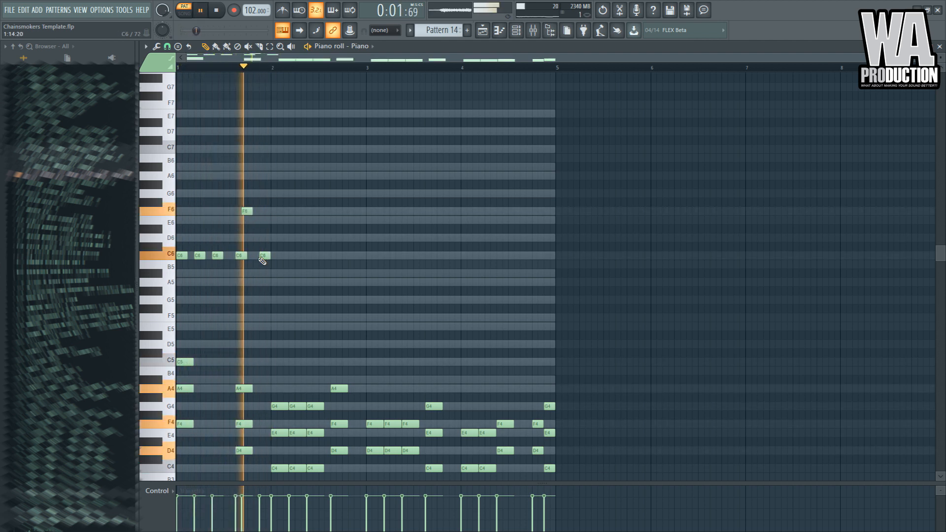
key("space")
- Shift the last C6 note of bar 1 slightly earlier and play the melody
scroll(239, 228, "up", 3)
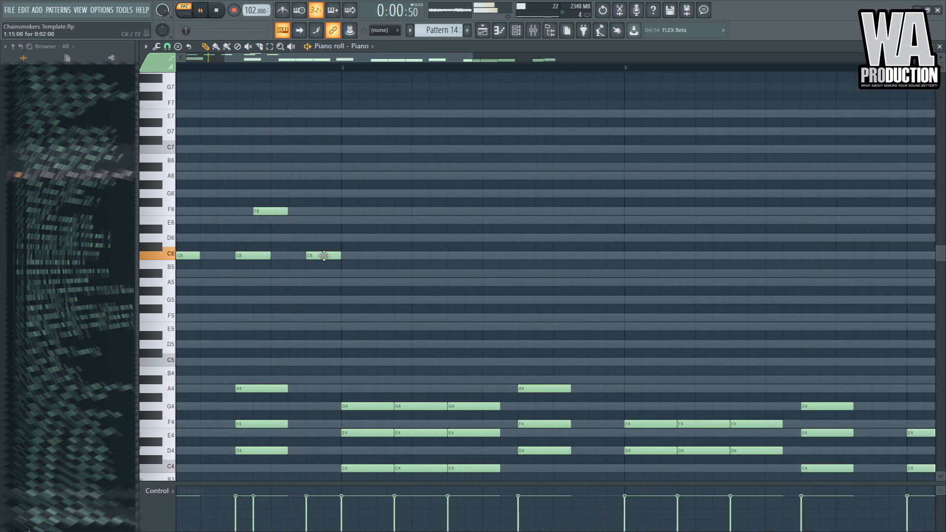
mouse_move(322, 258)
left_mouse_down()
mouse_move(291, 258)
mouse_move(307, 258)
left_mouse_up()
right_click(343, 265)
key("space")
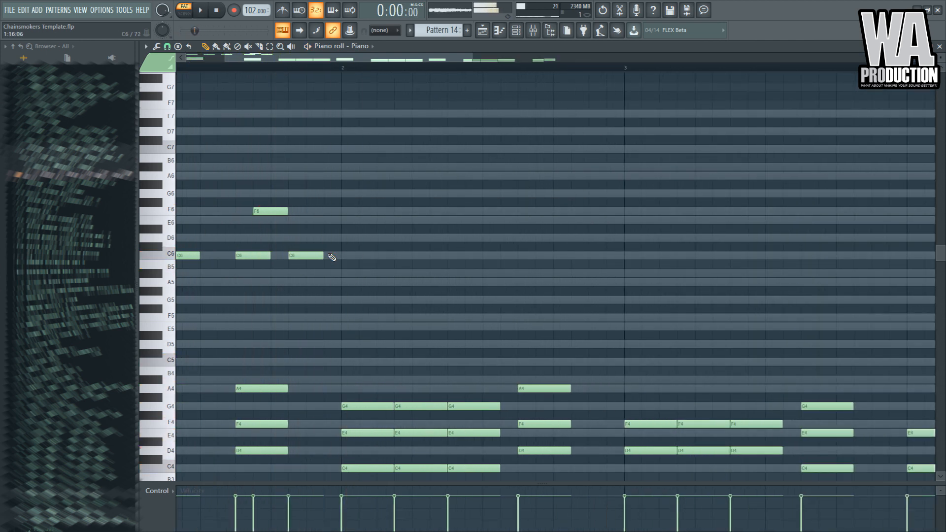
scroll(340, 260, "down", 3)
key("space")
- Try a melody note at the start of bar 2, play it, and delete it
left_click(275, 274)
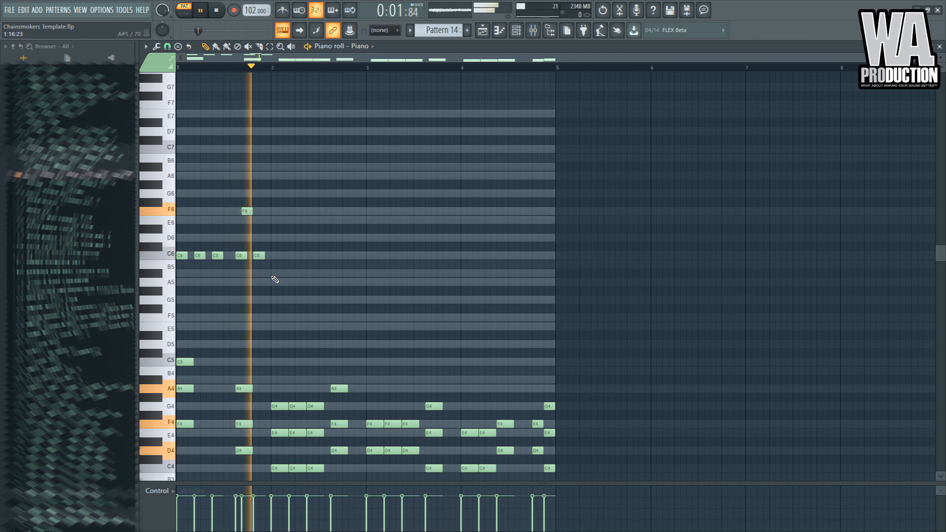
key("space")
key("space")
right_click(278, 274)
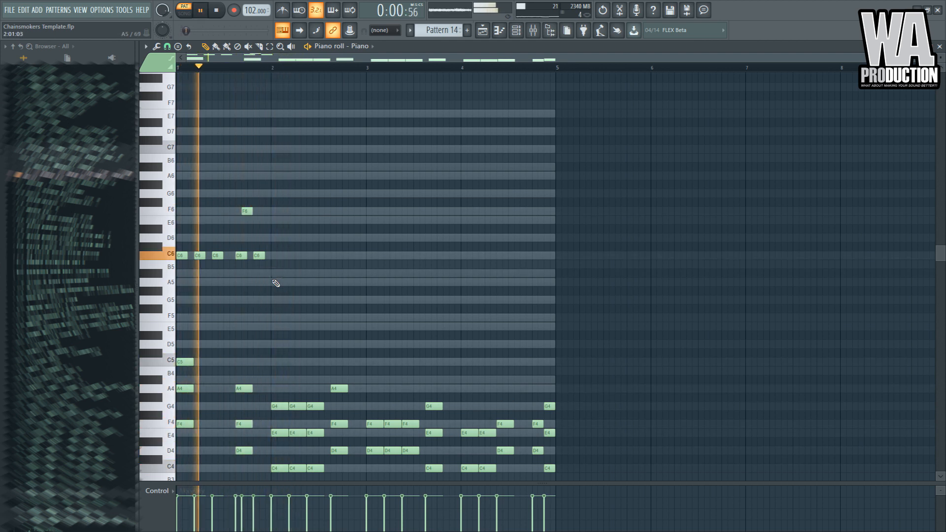
- Add four short, evenly spaced G5 notes to the melody from the start of bar 2
left_click(276, 301)
left_click(301, 300)
mouse_move(302, 299)
left_mouse_down()
mouse_move(282, 309)
mouse_move(310, 305)
left_mouse_up()
left_click(328, 299)
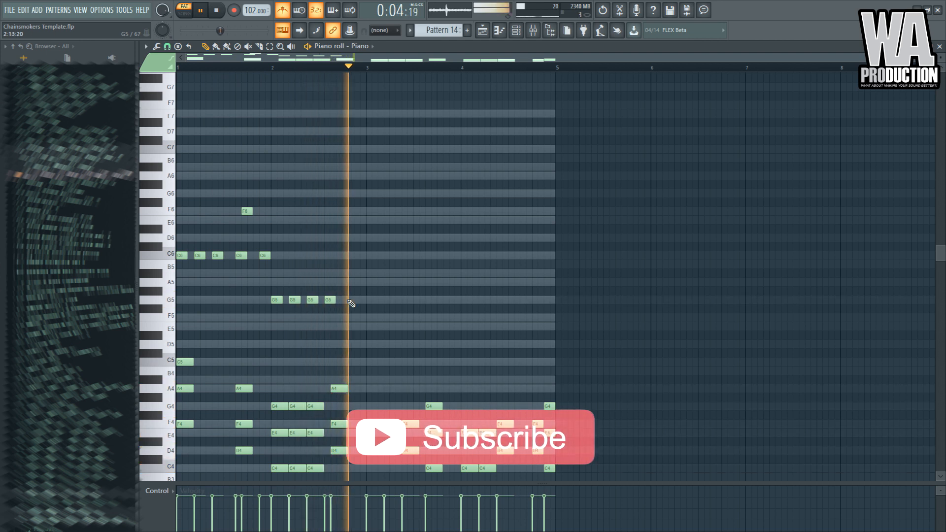
- Move the fourth G5 note up to A5 above bar 2's last chord and add a G5 note at the bar's end
left_click_drag(330, 300, 336, 282)
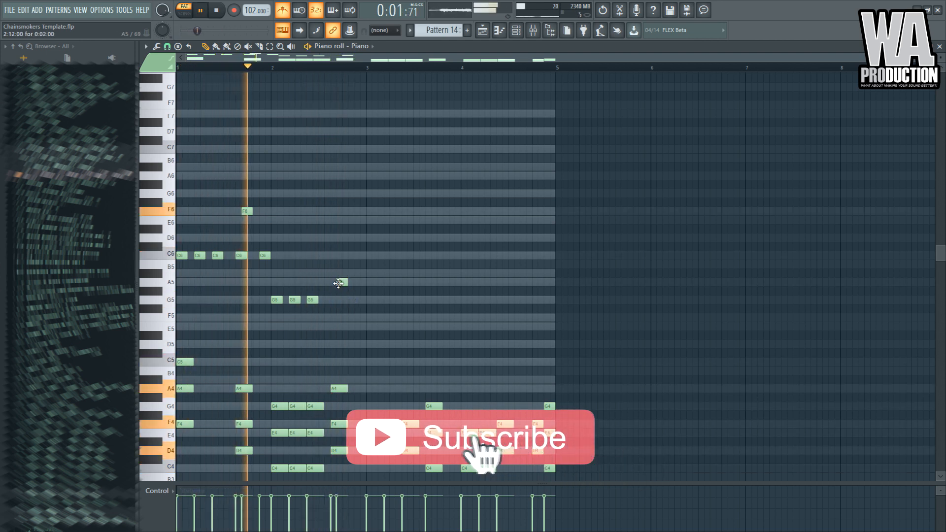
left_click(355, 301)
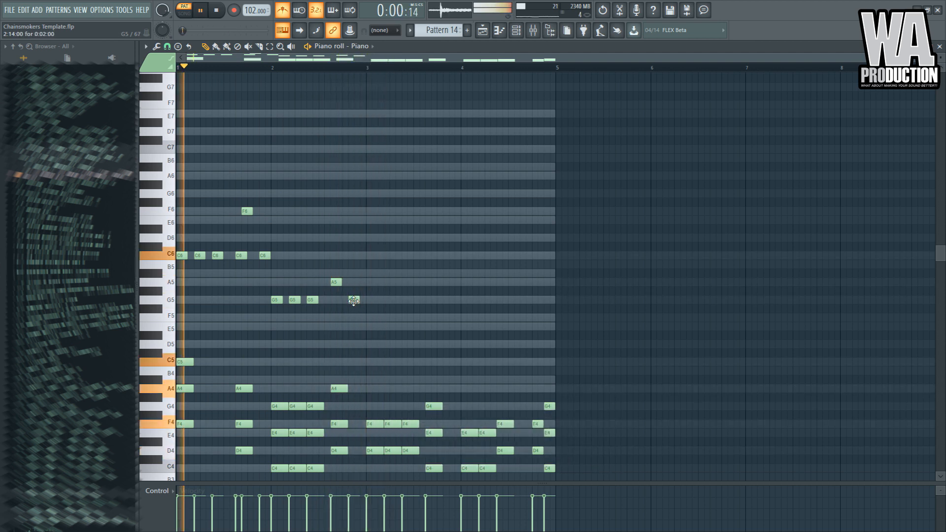
left_click_drag(354, 301, 359, 301)
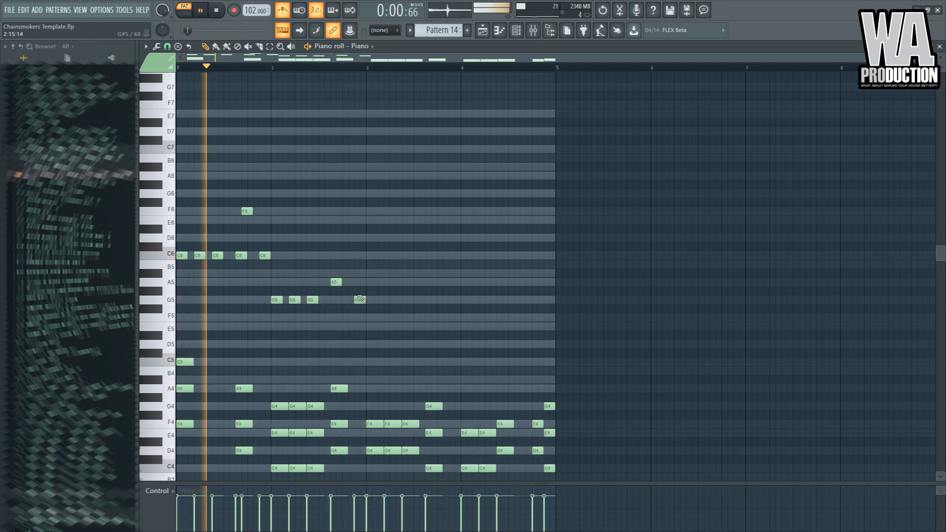
- Add a C6 note overlapping the A5 in bar 2 and lower the bar's last melody note to F5
left_click(338, 238)
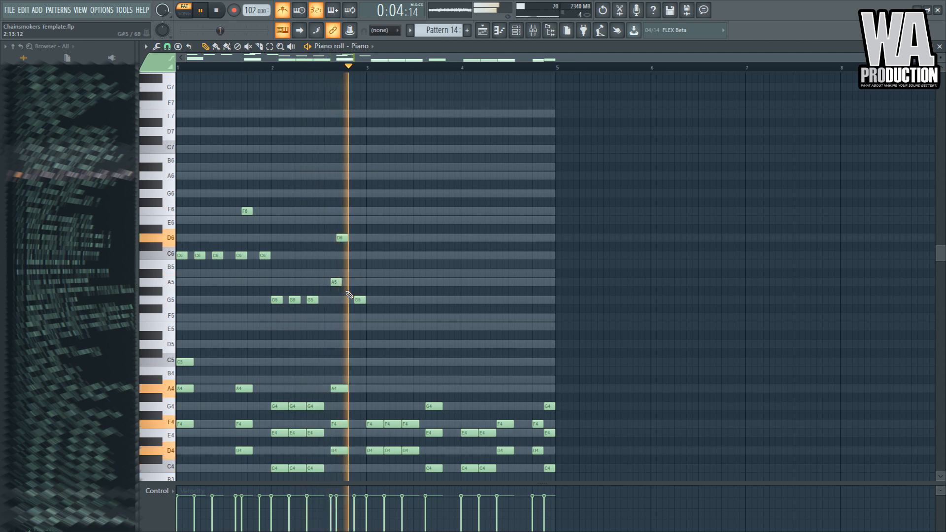
left_click_drag(342, 238, 345, 265)
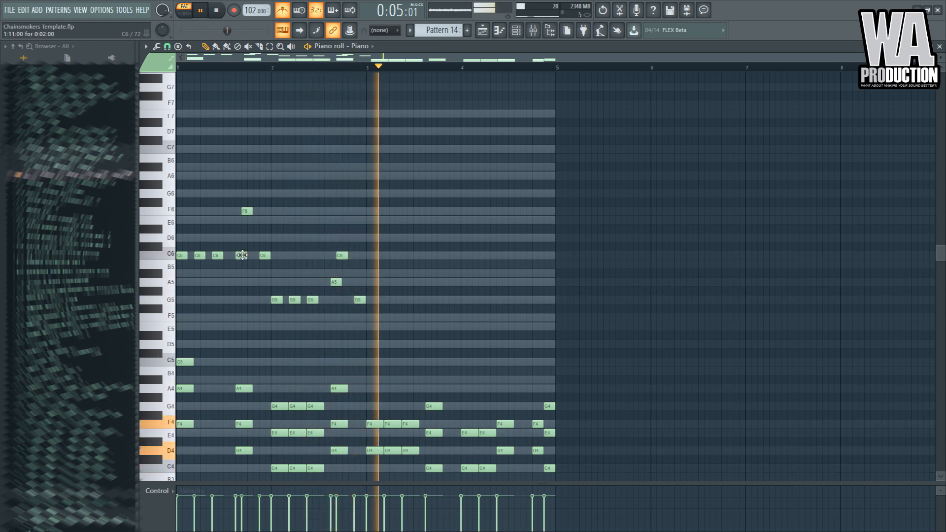
left_click_drag(360, 300, 361, 320)
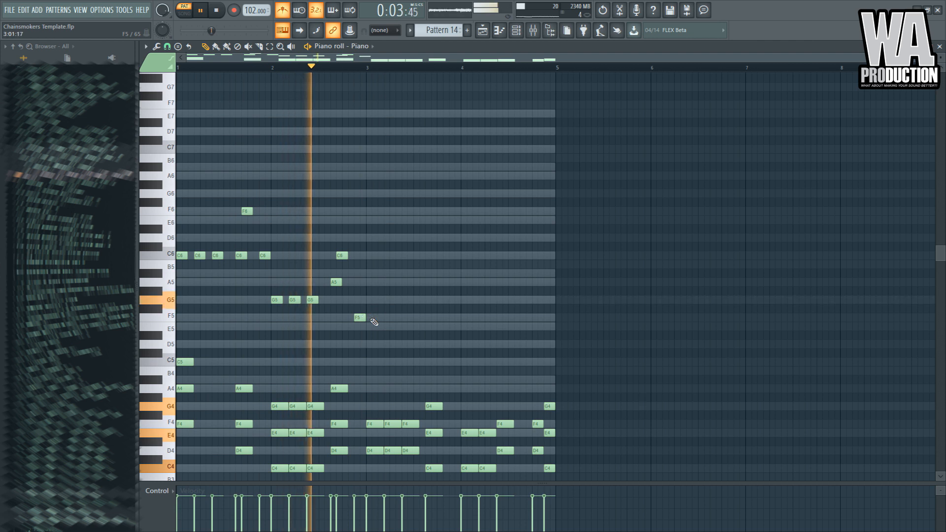
- Add three short, evenly spaced F5 notes over the three repeated chords of bar 3 and play the melody
left_click(372, 319)
left_click(389, 319)
left_click(402, 319)
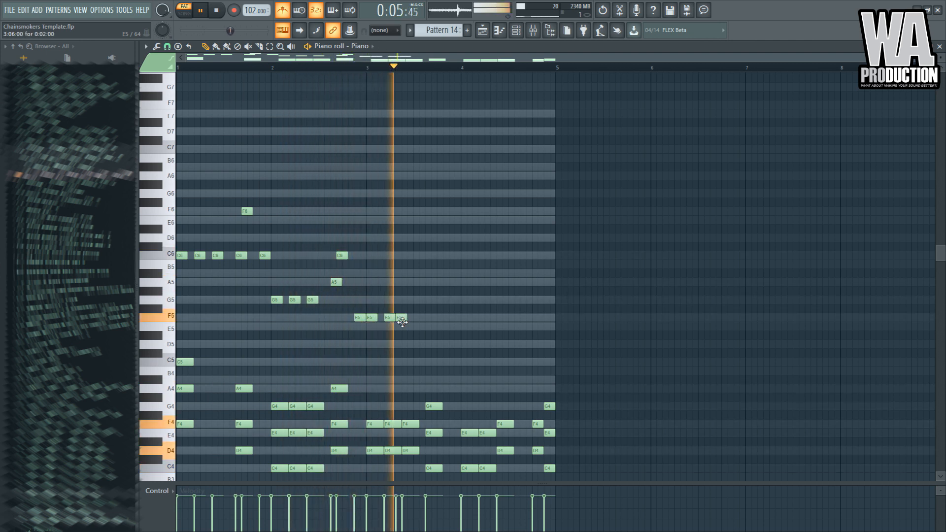
key("space")
left_click_drag(400, 317, 405, 317)
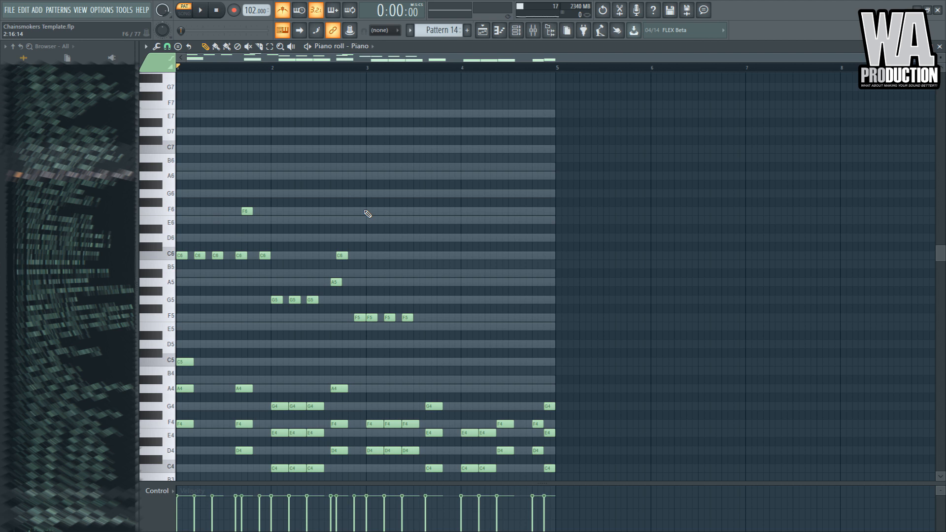
key("space")
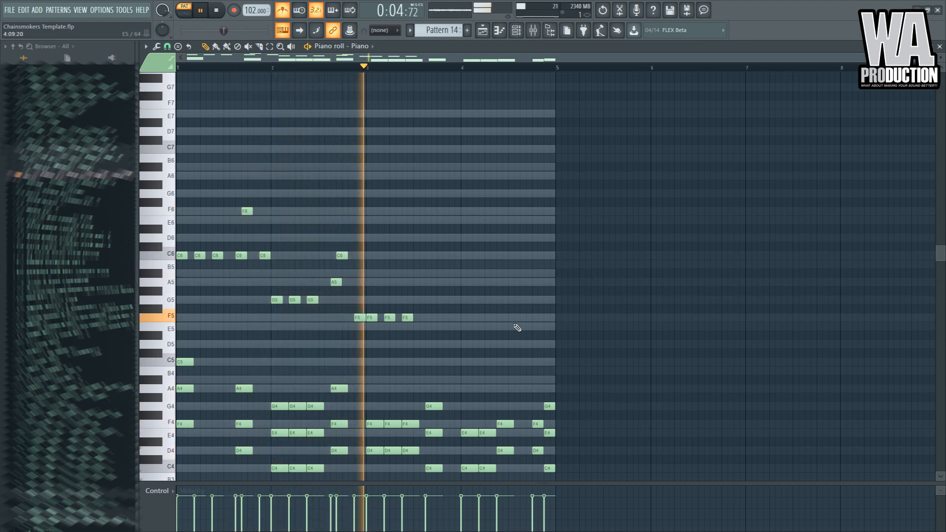
- Add an E5 note over the last chord of bar 3 and a D5 note at the bar's end, and play the melody
left_click(430, 328)
left_click(447, 336)
right_click(446, 336)
key("space")
key("space")
left_click(451, 344)
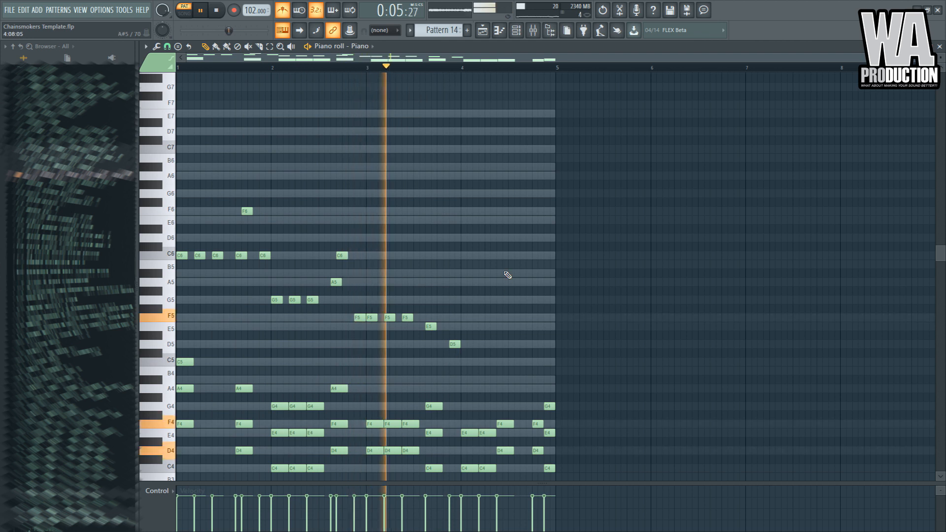
key("space")
key("space")
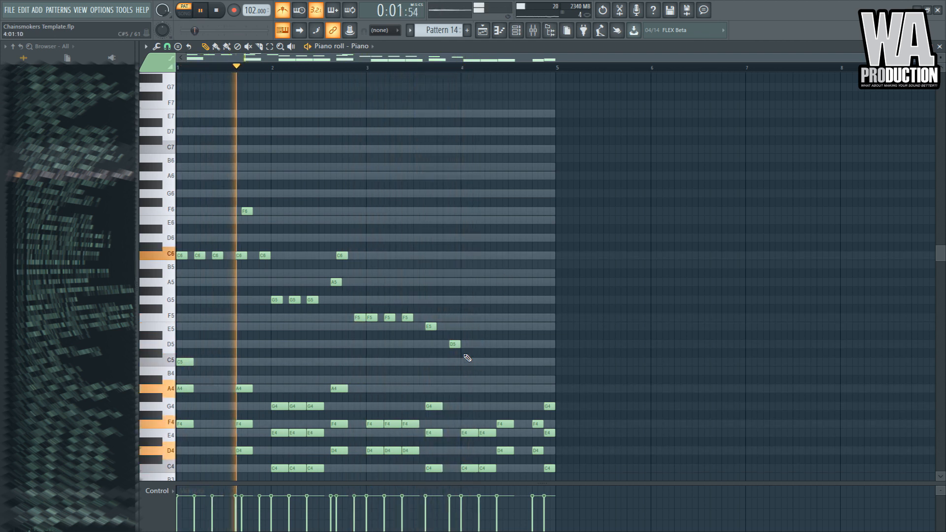
- Add two E5 notes over the two repeated chords opening bar 4 and an F5 note over the chord after them
left_click(462, 326)
left_click(485, 327)
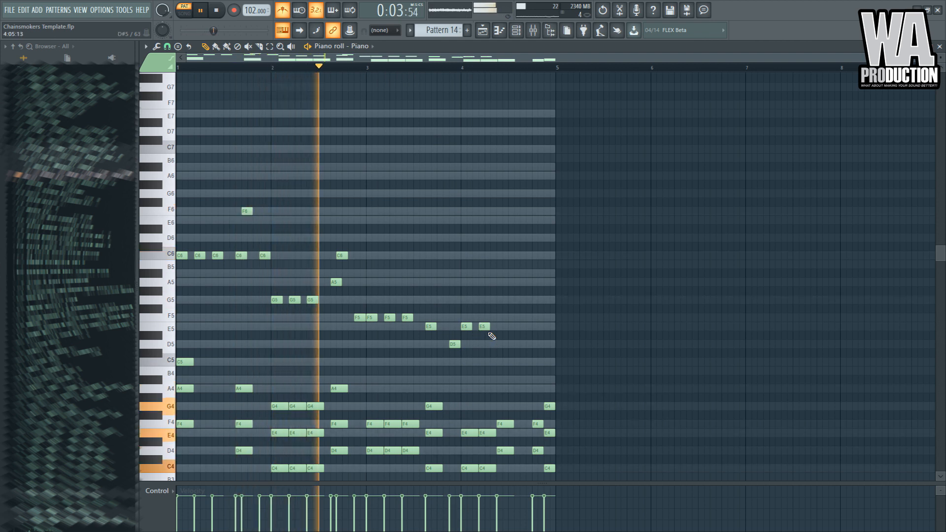
left_click(496, 300)
right_click(497, 300)
left_click_drag(502, 300, 504, 318)
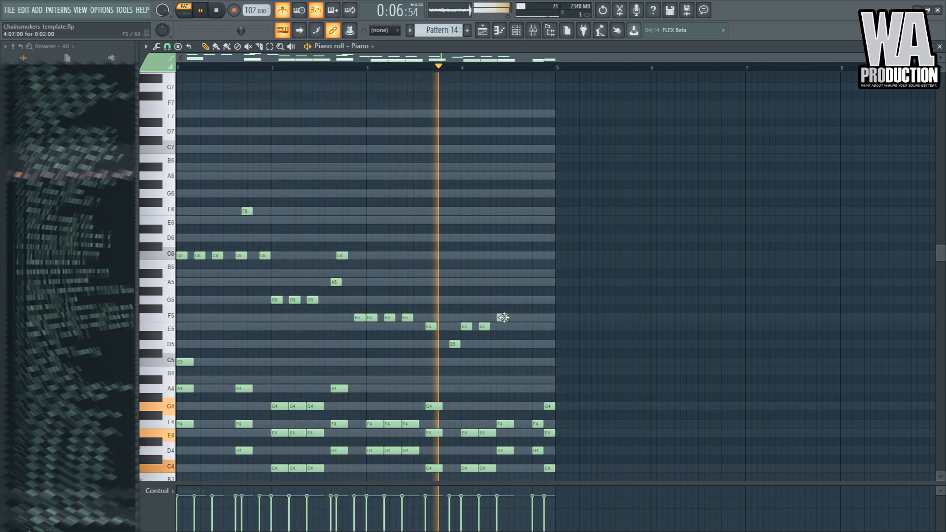
- Continue bar 4's melody with a D5 note after the F5 and a C5 note over the second-to-last chord
left_click(511, 344)
left_click(534, 362)
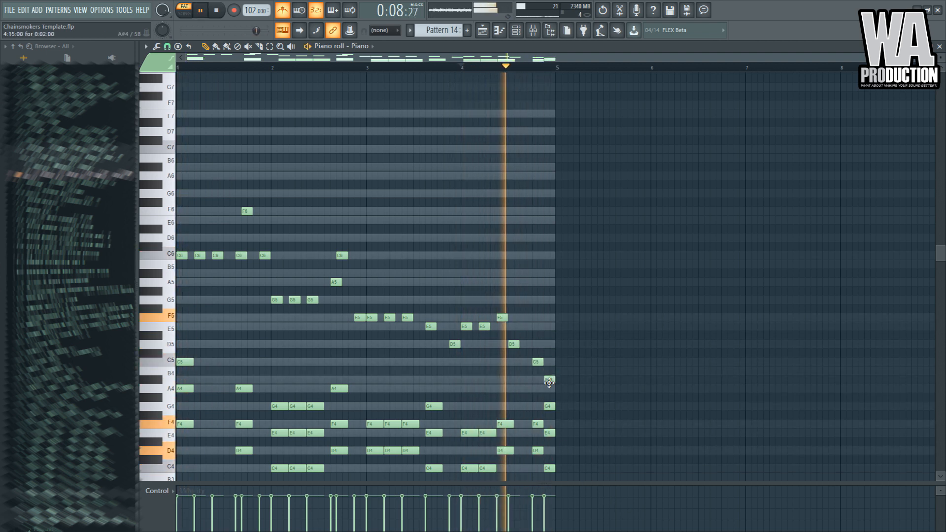
left_click(549, 380)
- Turn off the metronome and play the chords and melody from the start, stopping after the listen
key("space")
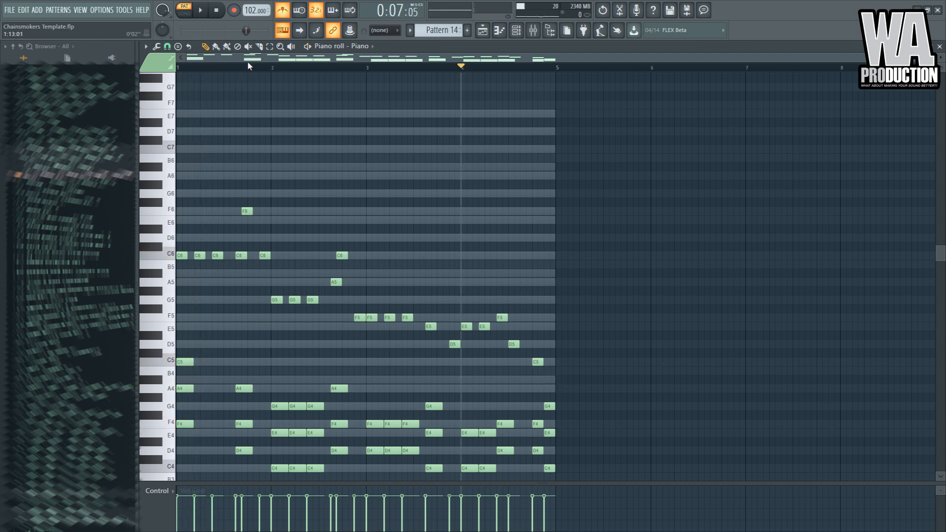
key("space")
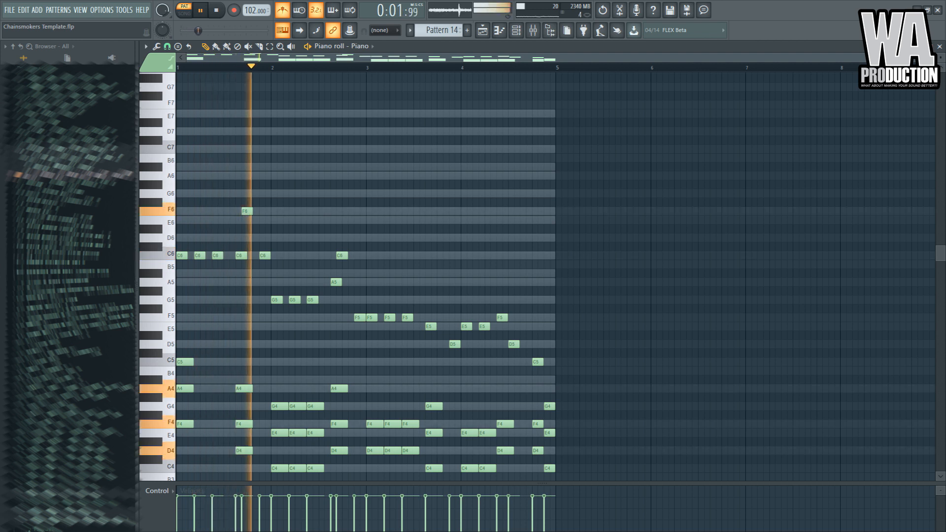
left_click(285, 12)
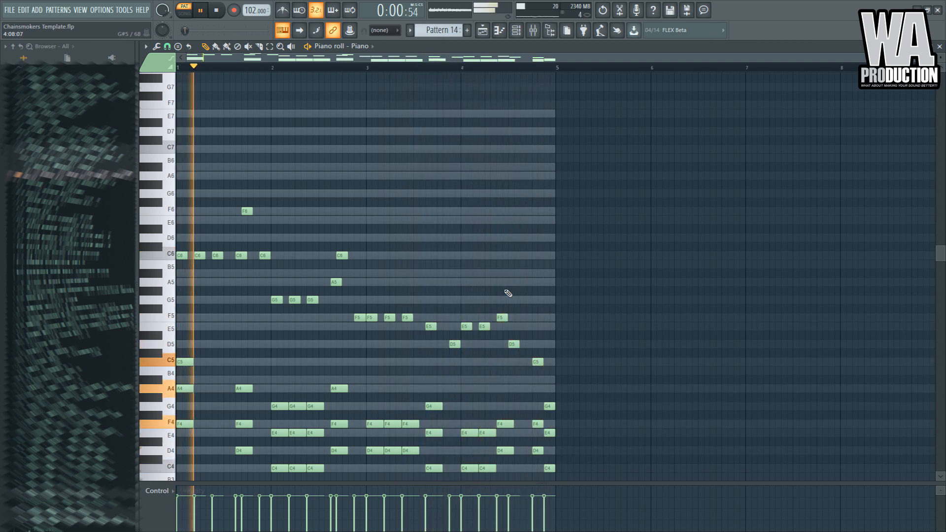
key("space")
left_click(515, 30)
left_click(518, 33)
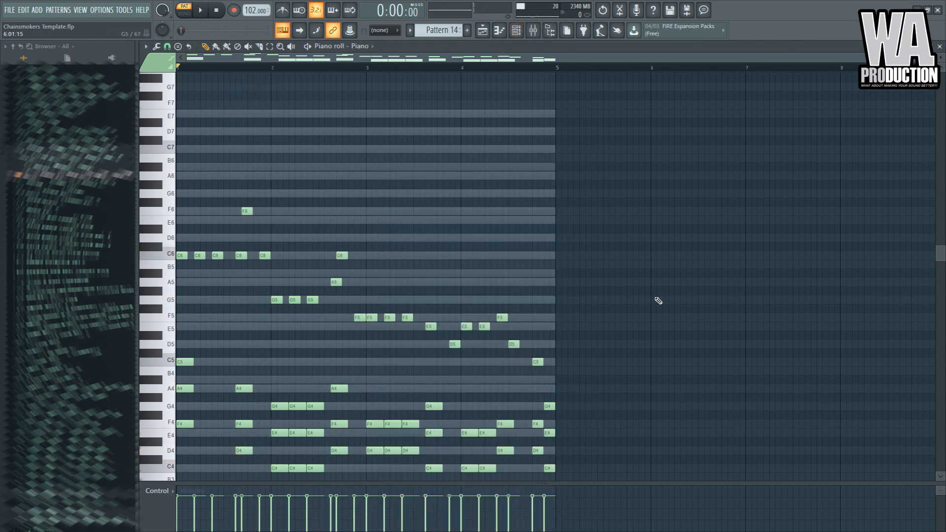
- Duplicate the lowest note of every chord one octave down as a bass line and play it
scroll(606, 346, "down", 5)
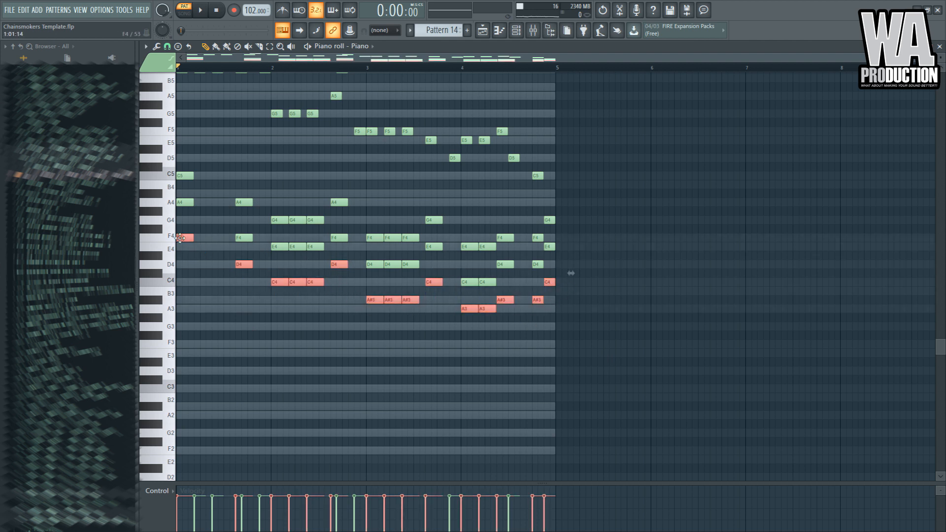
key("ctrl+Down")
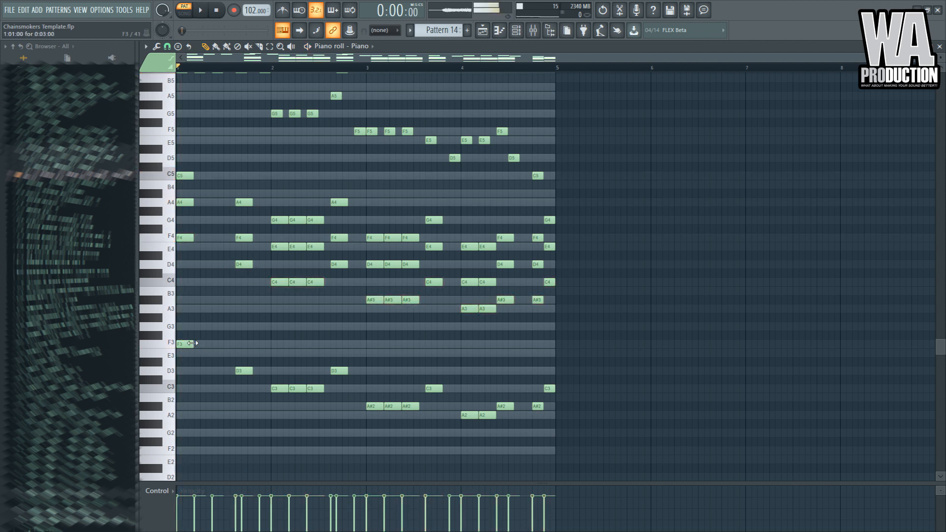
key("space")
- Lengthen bar 1's F3 and D3 bass notes so each lasts until the next chord
left_click(255, 379)
right_click(255, 379)
left_click_drag(251, 373, 267, 373)
key("space")
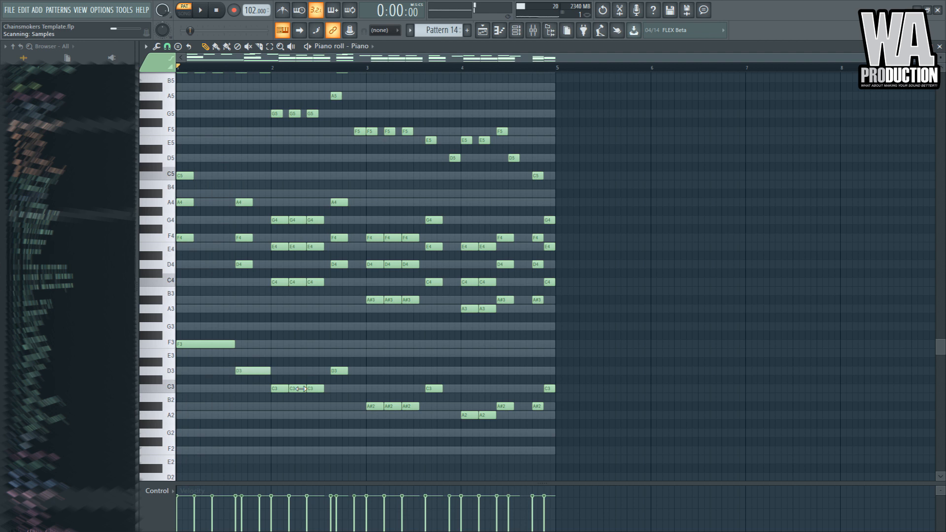
- Delete the two repeated C3 bass notes in bar 2 and extend the remaining C3 and D3 to the following notes
right_click(316, 388)
right_click(302, 389)
key("space")
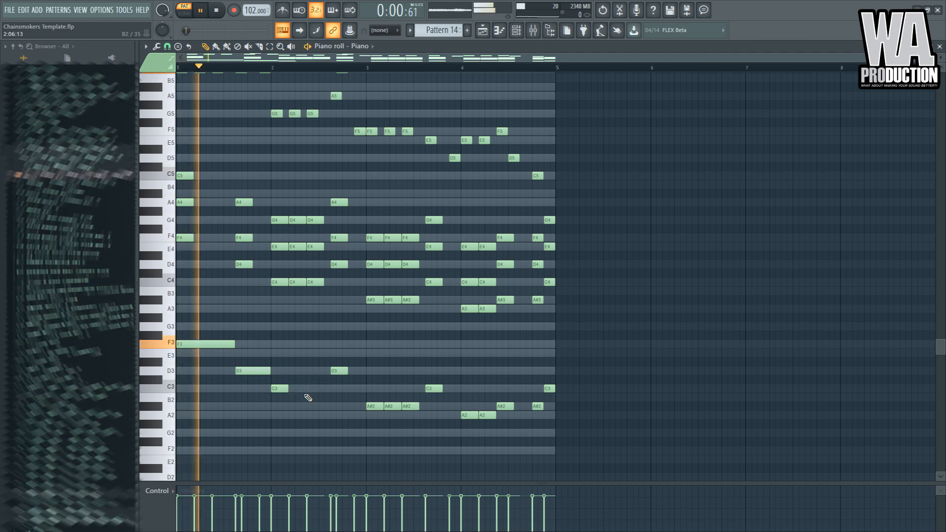
left_click_drag(286, 389, 363, 374)
- Remove the repeated A#2 and A2 bass notes in bars 3 and 4 and lengthen the remaining ones to the following notes
right_click(411, 406)
right_click(394, 408)
key("space")
key("space")
mouse_move(382, 408)
left_mouse_down()
mouse_move(423, 408)
mouse_move(458, 393)
mouse_move(484, 418)
mouse_move(542, 412)
left_mouse_up()
right_click(491, 417)
right_click(537, 408)
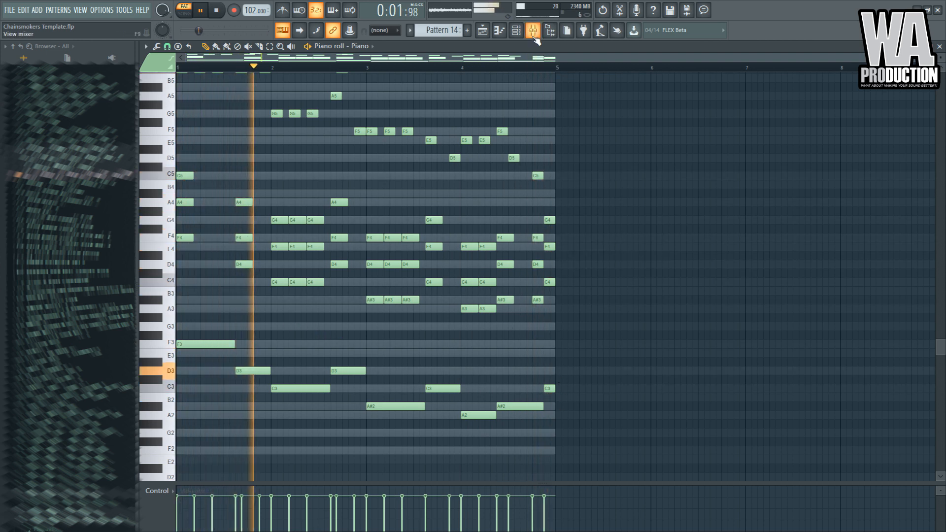
- Examine the Fruity parametric EQ 2 settings on the Kontakt 5 mixer track and return to the piano roll
key("F9")
left_click(347, 236)
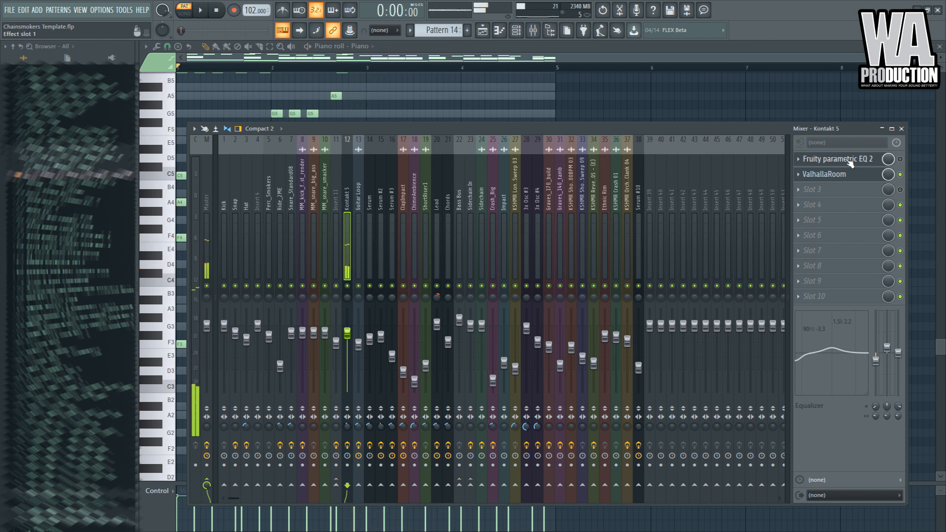
left_click(838, 159)
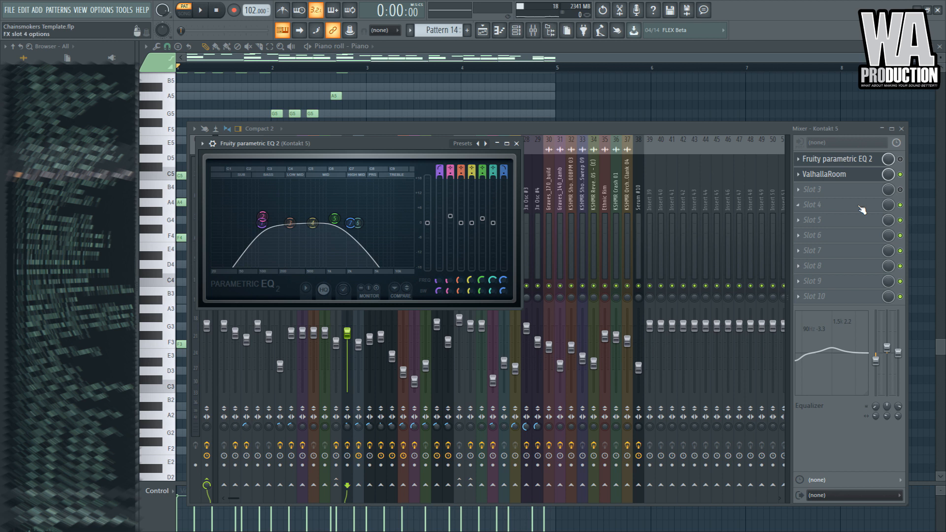
right_click(718, 95)
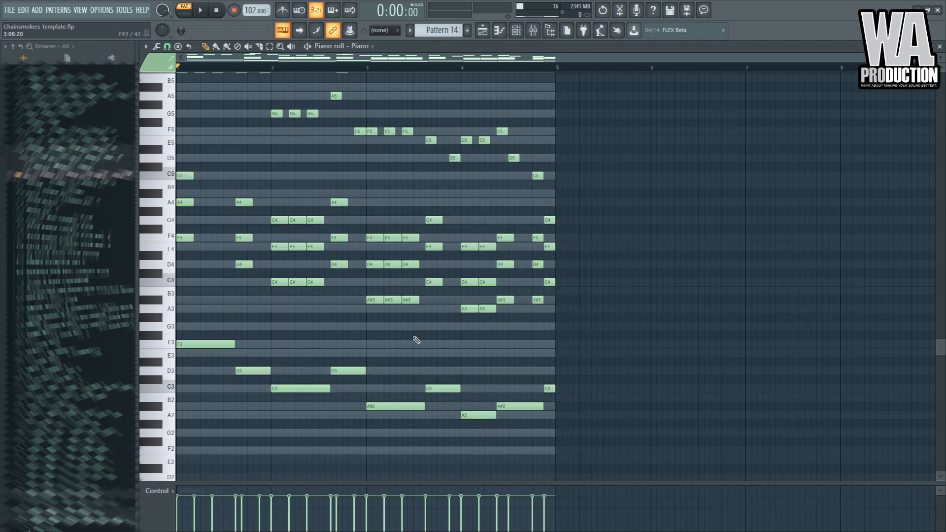